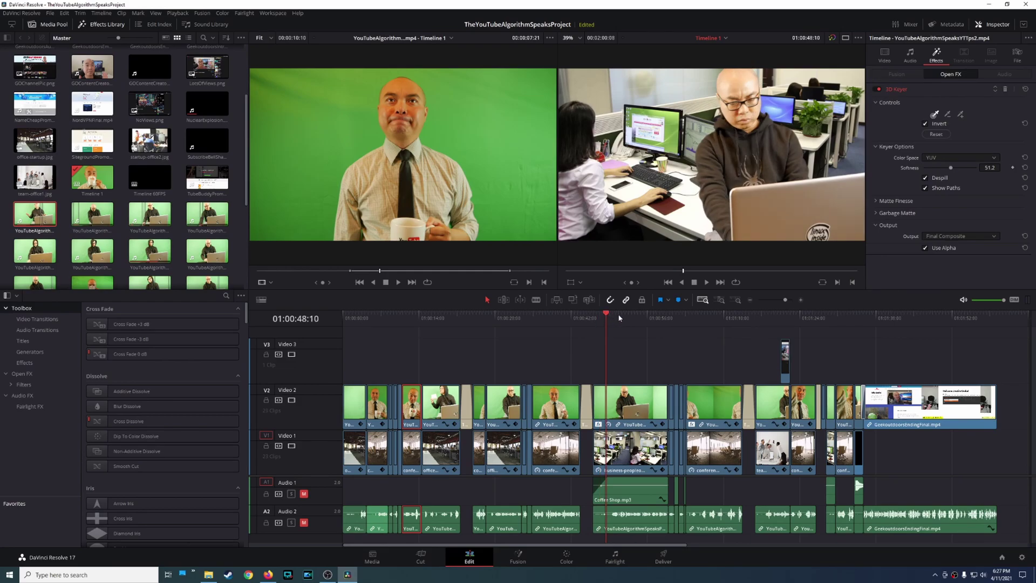
Step the playhead from 01:00:50:16 to 01:00:56:22 to review the keyed composite shot.
{"action": "left_click", "coordinate": [619, 318]}
{"action": "left_click", "coordinate": [625, 318]}
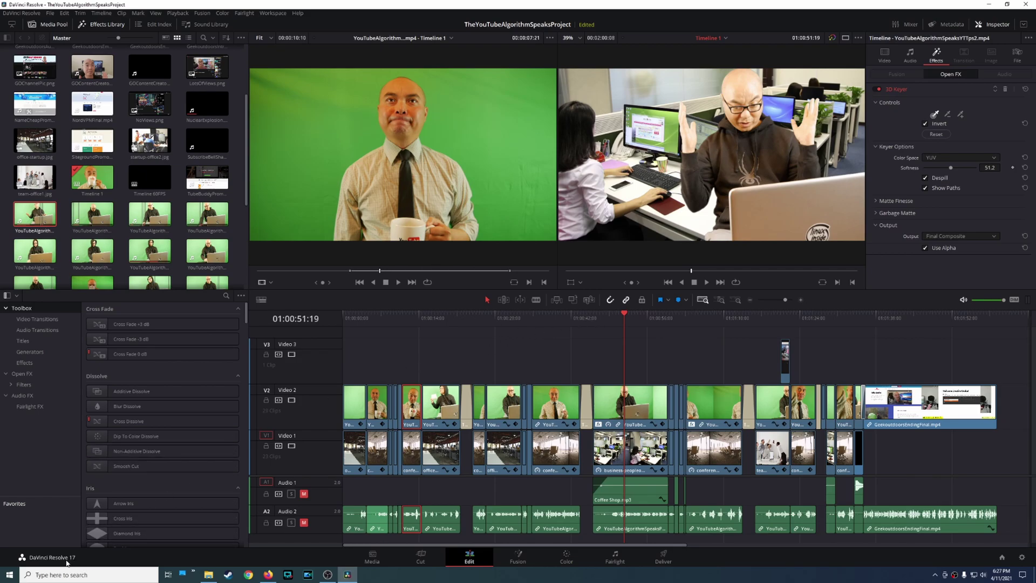
{"action": "left_click", "coordinate": [642, 319]}
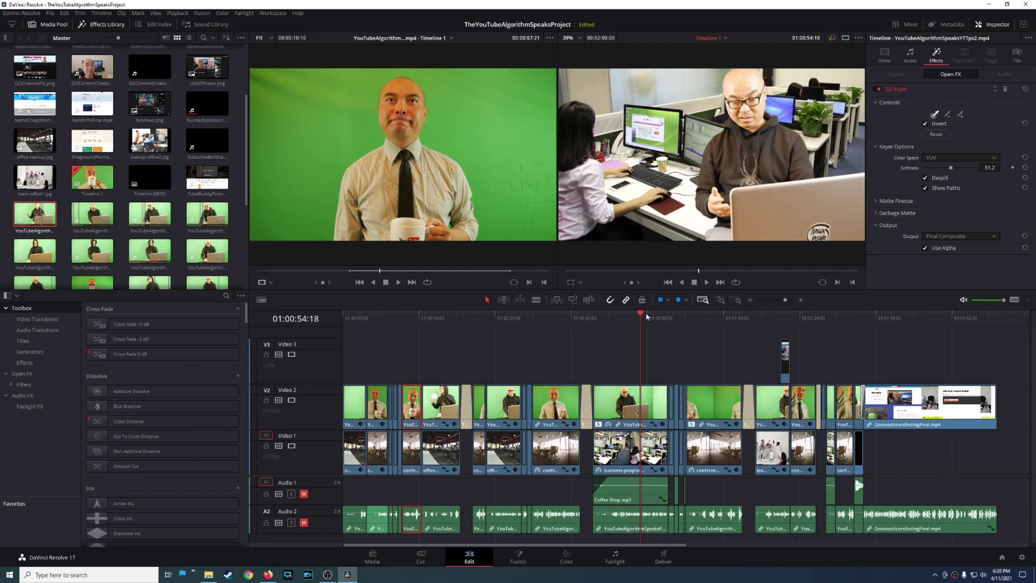
{"action": "left_click", "coordinate": [650, 317]}
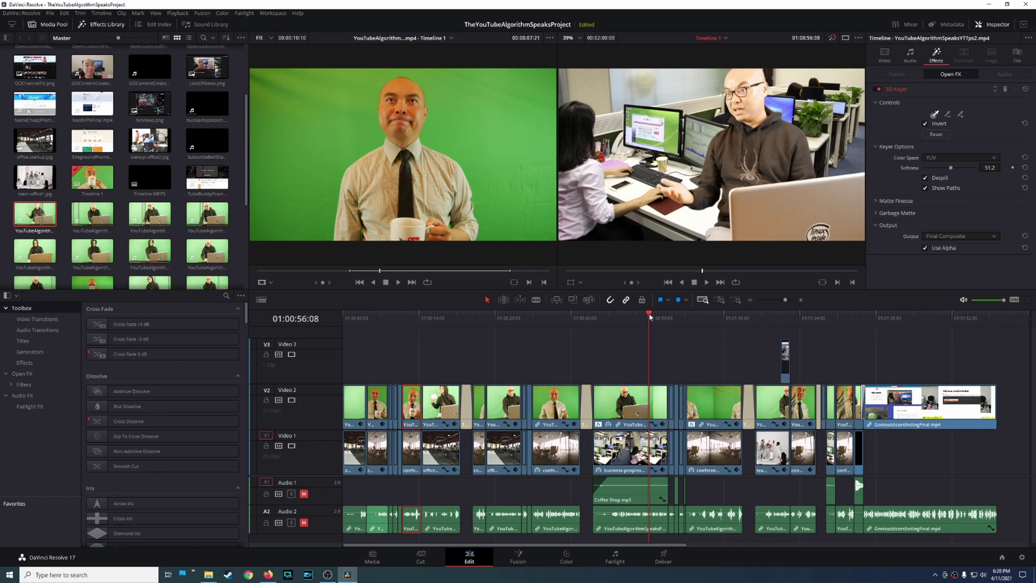
{"action": "left_click", "coordinate": [652, 318]}
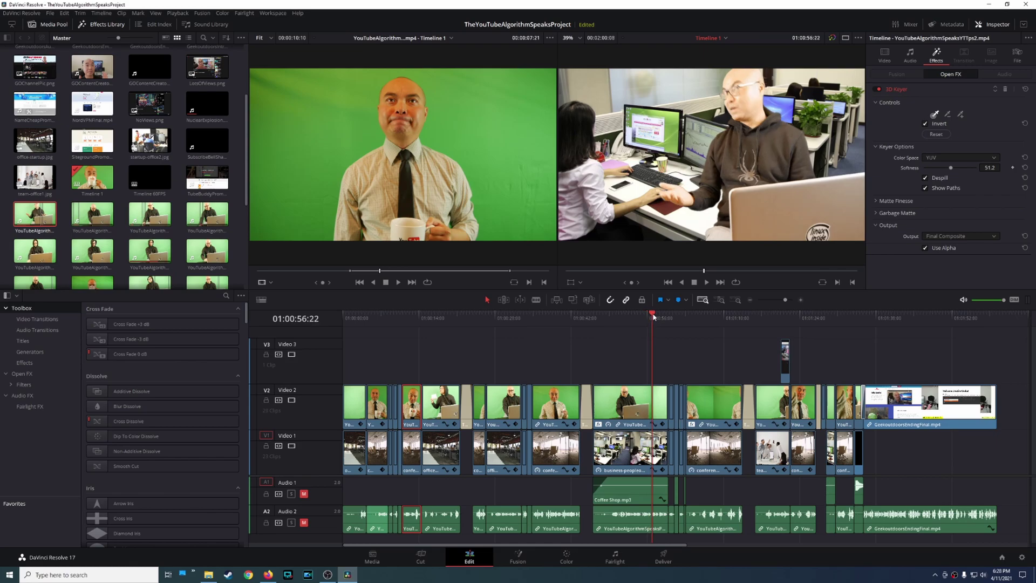
Move the playhead slightly forward to 01:00:57:16.
{"action": "left_click", "coordinate": [657, 317]}
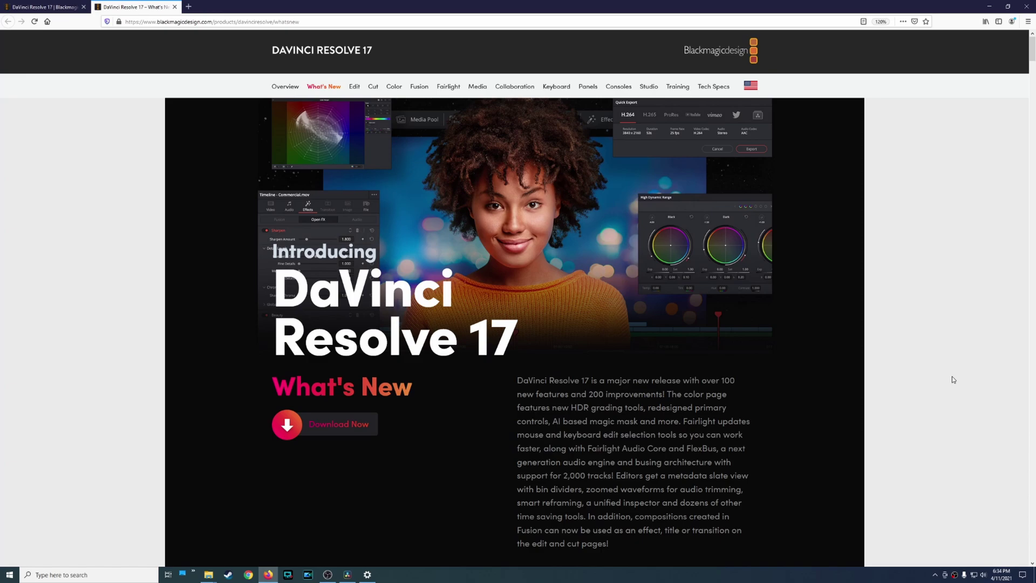
Read past the Color features to the Fairlight banner, then view the PC's system specifications.
{"action": "scroll", "coordinate": [952, 377], "scroll_direction": "down", "scroll_amount": 3}
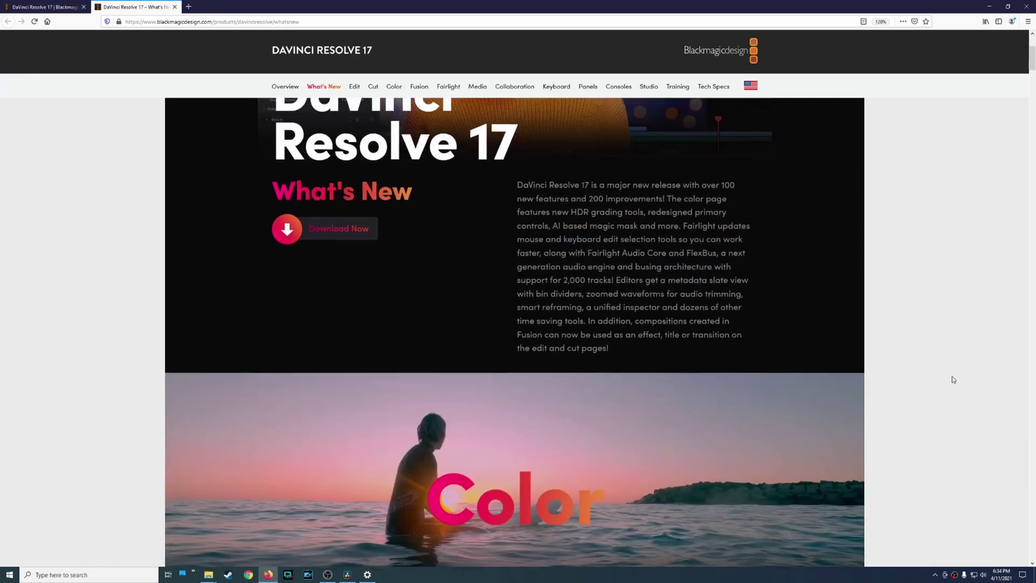
{"action": "scroll", "coordinate": [953, 377], "scroll_direction": "down", "scroll_amount": 3}
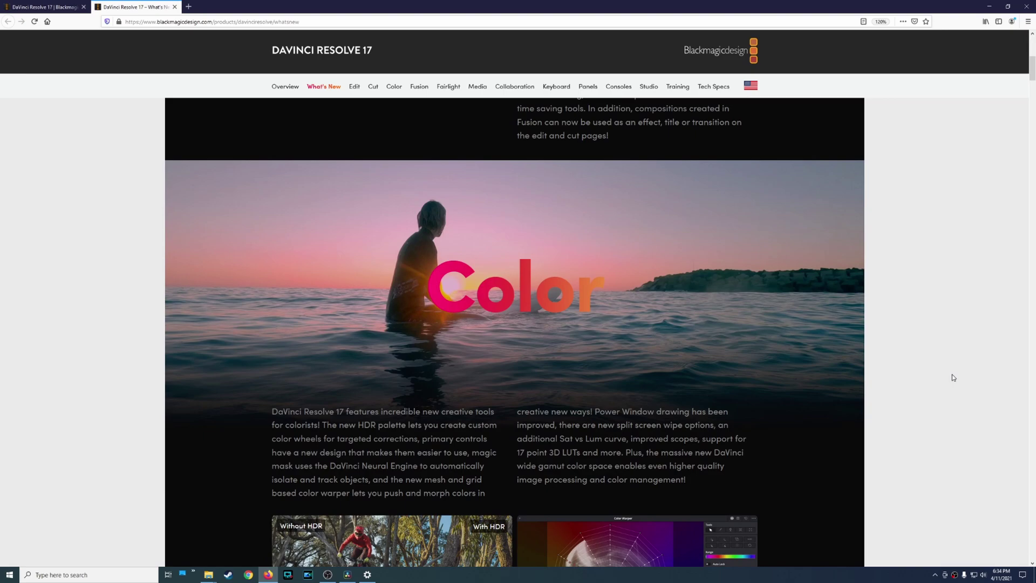
{"action": "scroll", "coordinate": [952, 378], "scroll_direction": "down", "scroll_amount": 1}
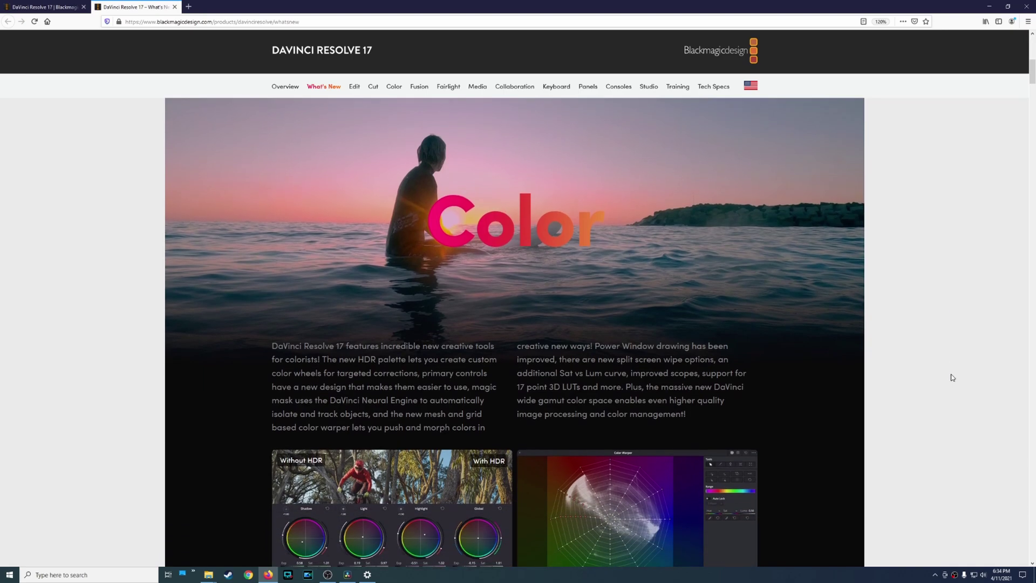
{"action": "scroll", "coordinate": [952, 377], "scroll_direction": "up", "scroll_amount": 1}
{"action": "scroll", "coordinate": [950, 379], "scroll_direction": "down", "scroll_amount": 2}
{"action": "scroll", "coordinate": [951, 380], "scroll_direction": "down", "scroll_amount": 2}
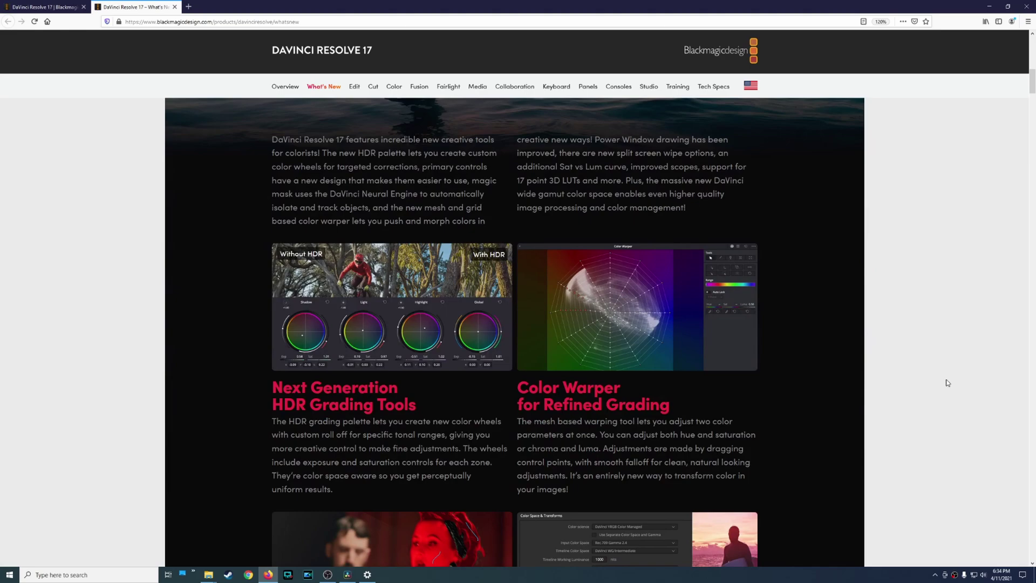
{"action": "scroll", "coordinate": [948, 383], "scroll_direction": "down", "scroll_amount": 2}
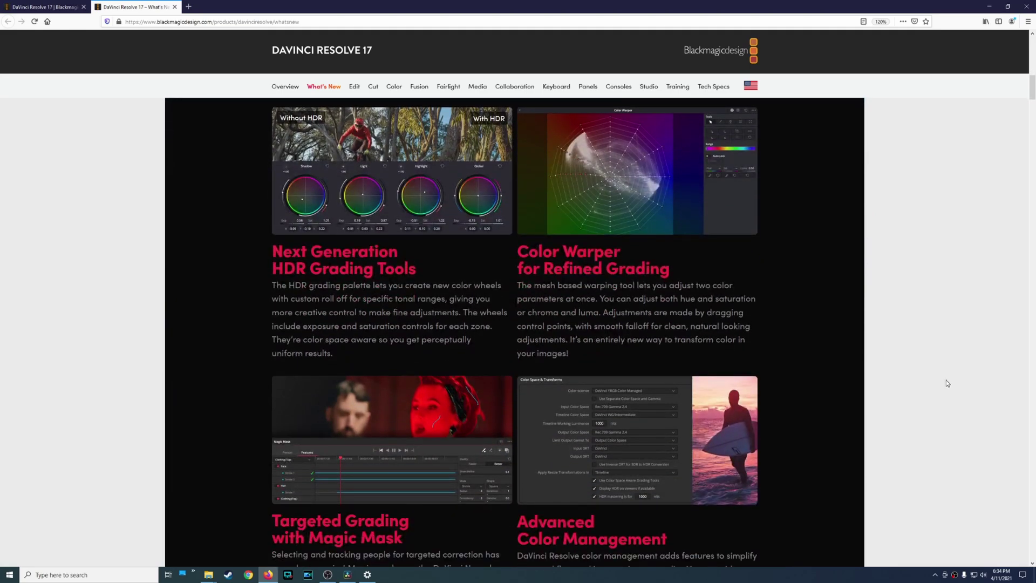
{"action": "scroll", "coordinate": [948, 384], "scroll_direction": "down", "scroll_amount": 3}
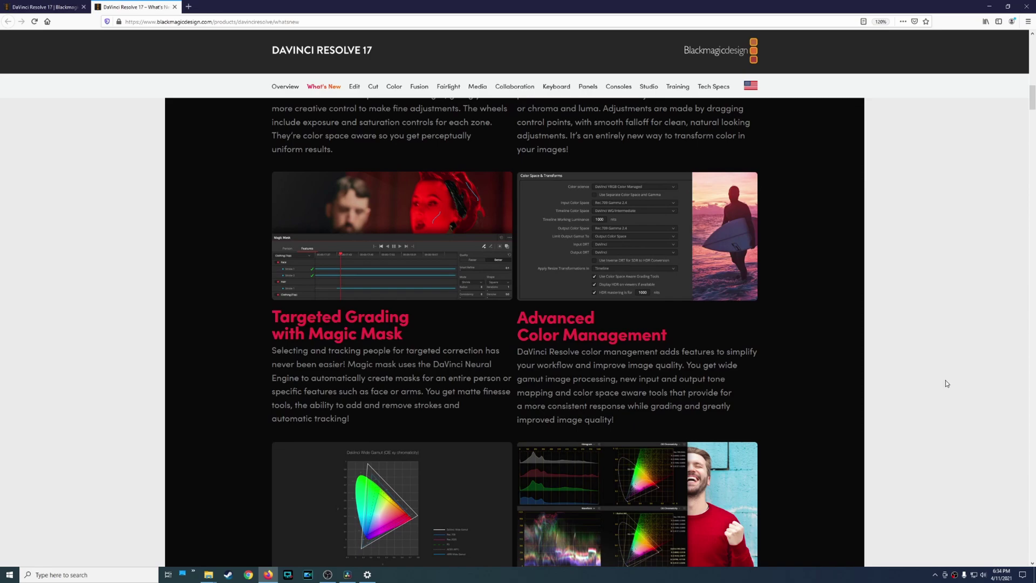
{"action": "scroll", "coordinate": [945, 384], "scroll_direction": "down", "scroll_amount": 5}
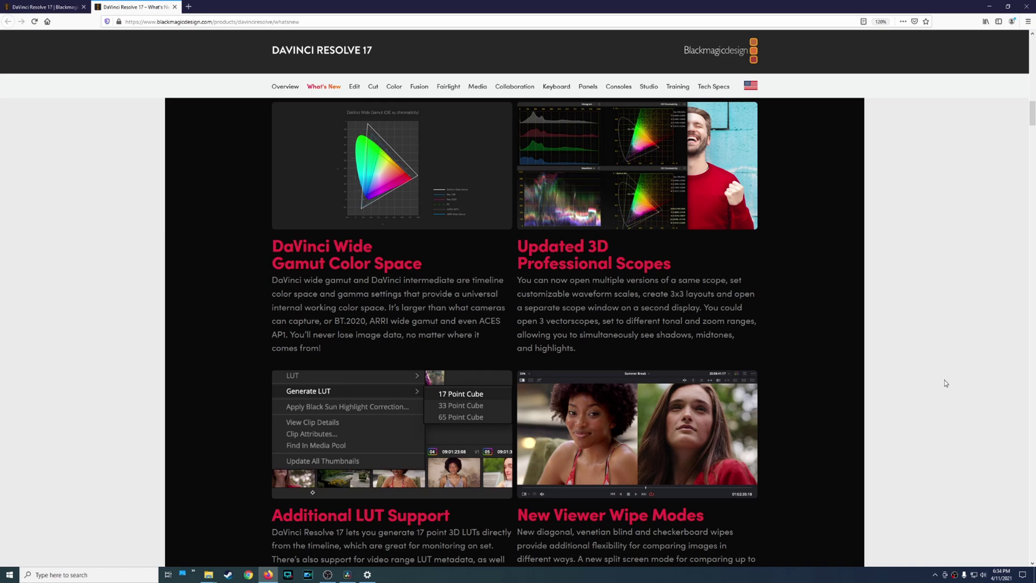
{"action": "scroll", "coordinate": [945, 383], "scroll_direction": "down", "scroll_amount": 3}
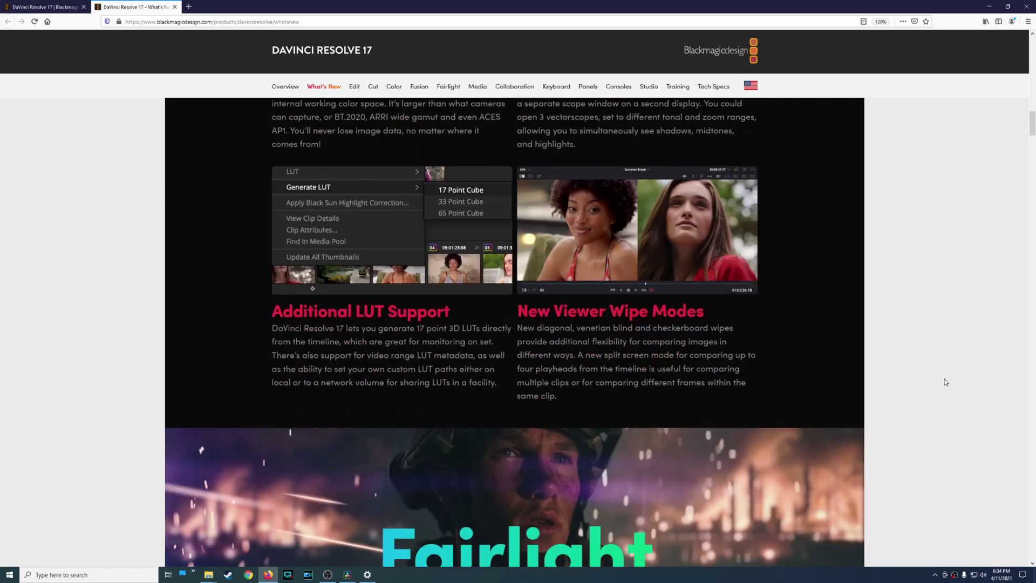
{"action": "scroll", "coordinate": [946, 383], "scroll_direction": "down", "scroll_amount": 3}
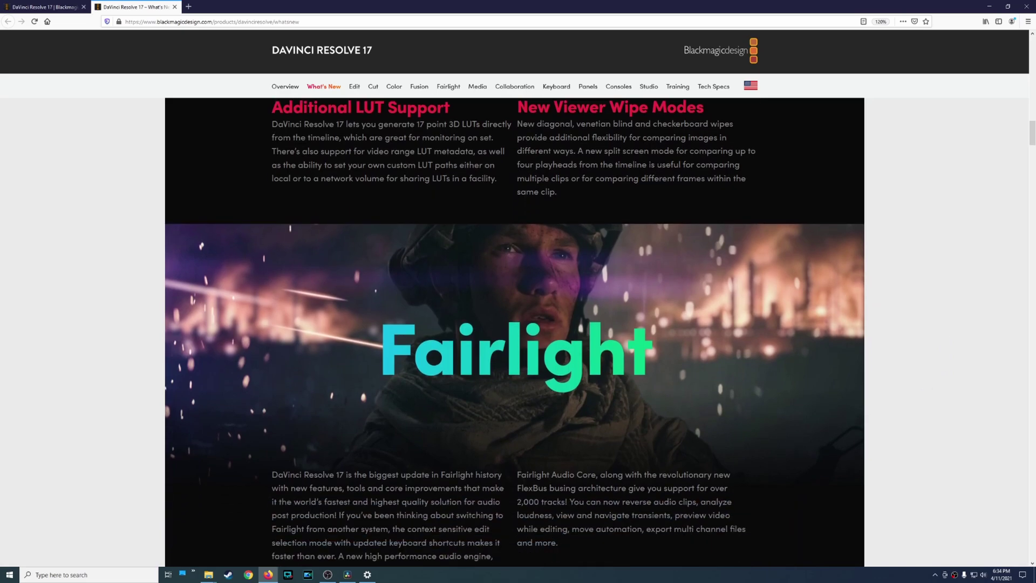
{"action": "left_click", "coordinate": [368, 576]}
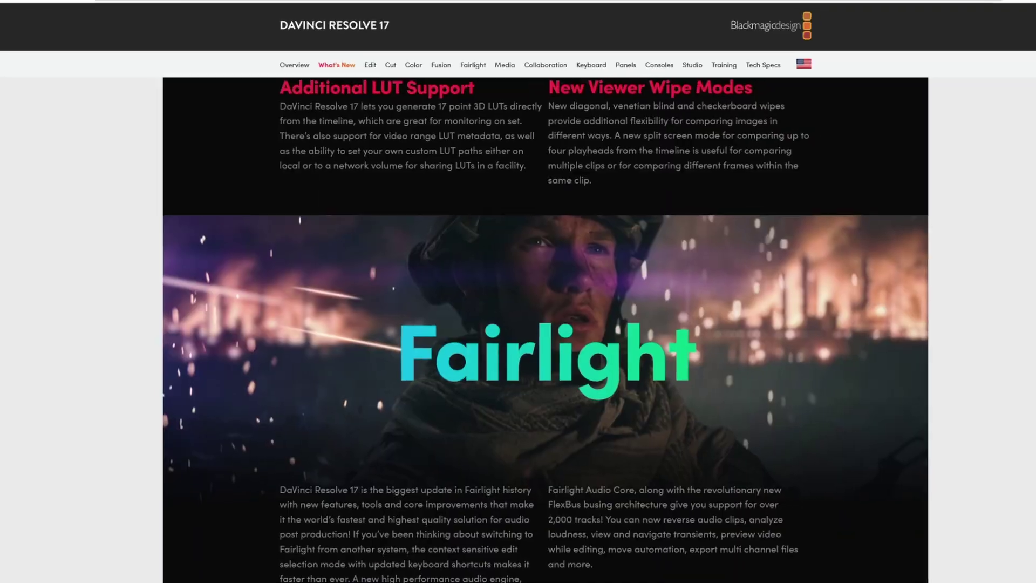
Scroll past Fast Editing to the Revolutionary FlexBus and Instantly Detect Transients cards.
{"action": "scroll", "coordinate": [406, 465], "scroll_direction": "down", "scroll_amount": 5}
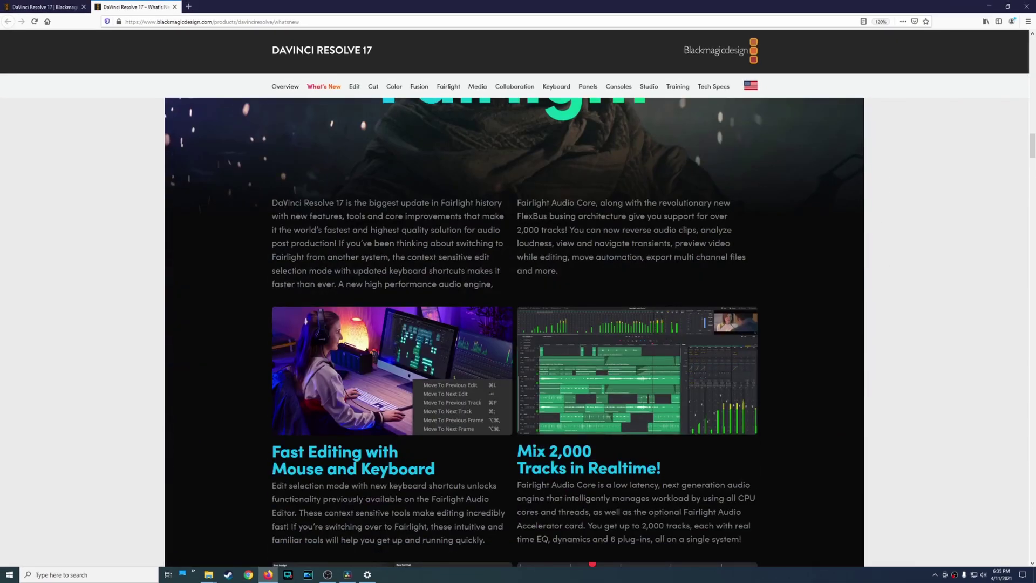
{"action": "scroll", "coordinate": [515, 332], "scroll_direction": "down", "scroll_amount": 5}
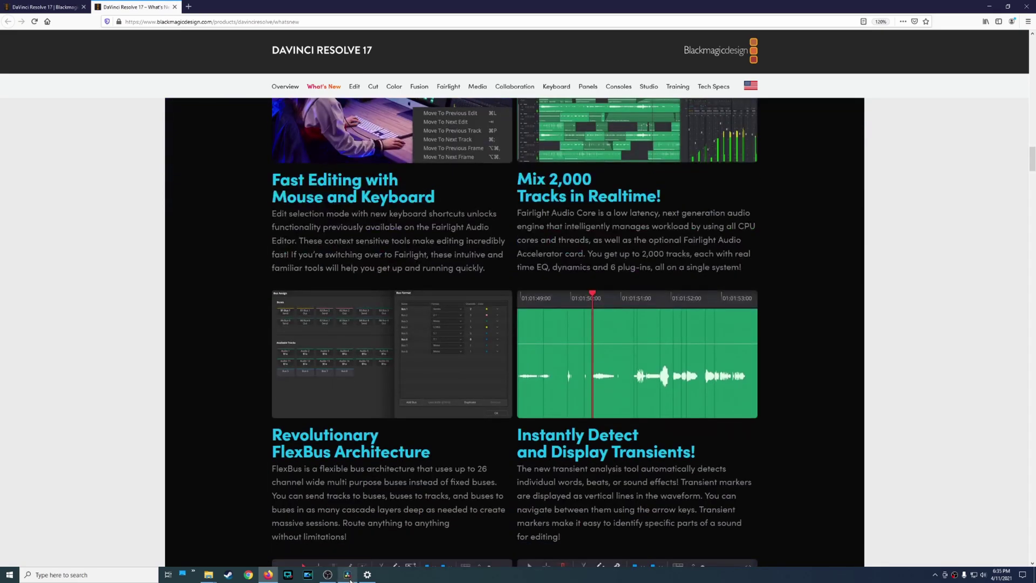
Switch back to DaVinci Resolve and place the playhead at 01:00:18:07.
{"action": "left_click", "coordinate": [347, 575]}
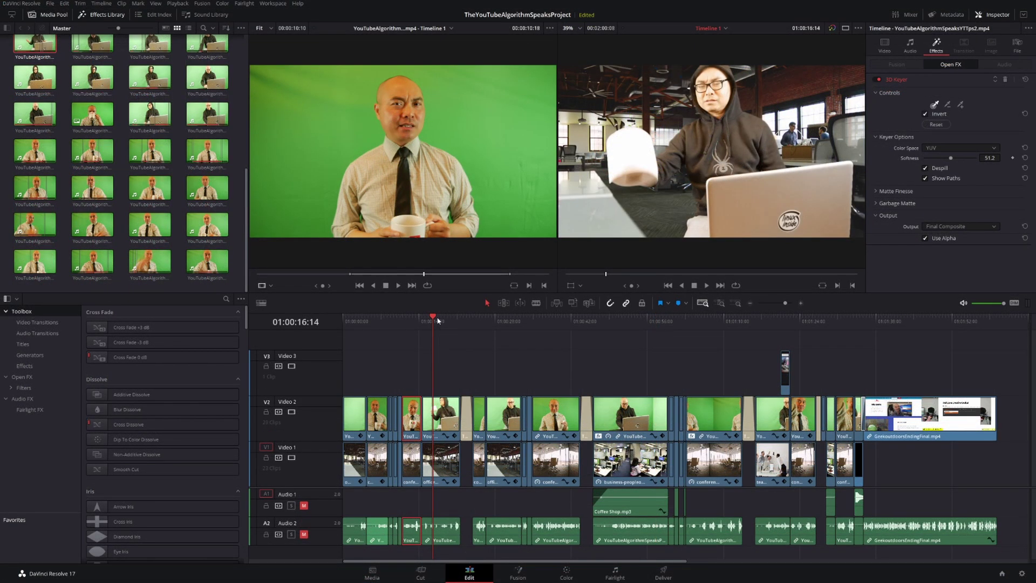
{"action": "left_click", "coordinate": [437, 320]}
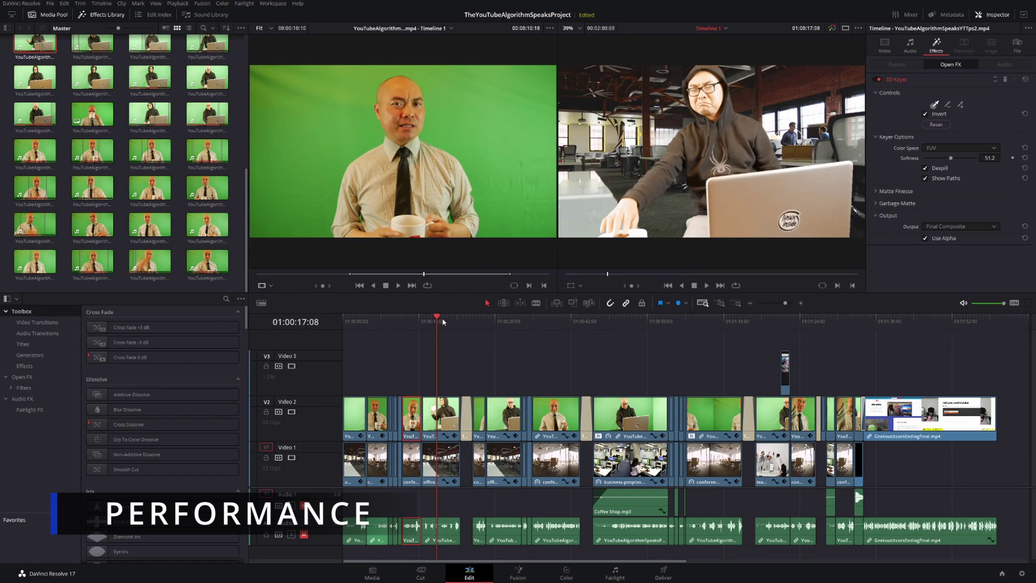
{"action": "left_click", "coordinate": [442, 321]}
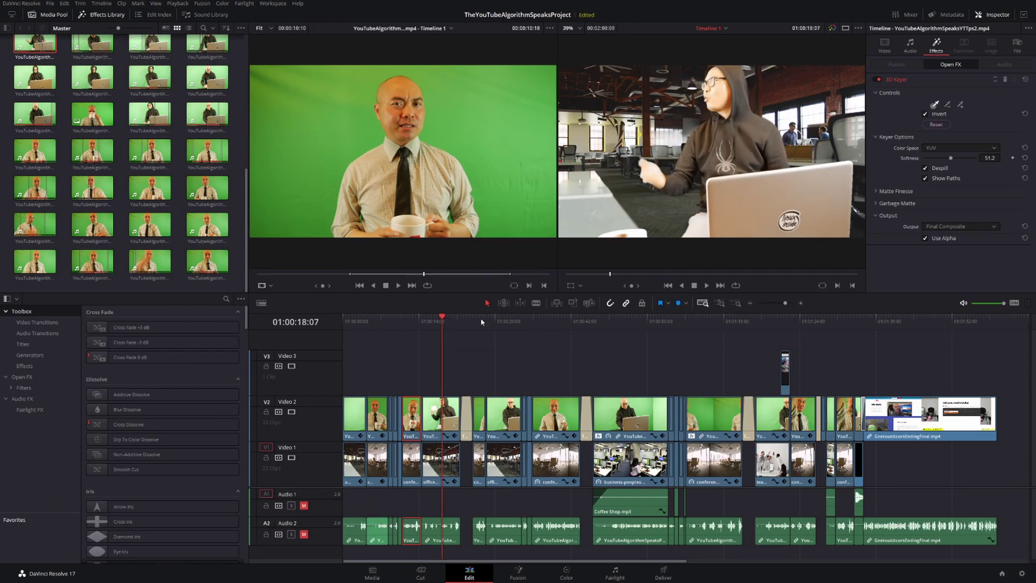
{"action": "left_click", "coordinate": [222, 57]}
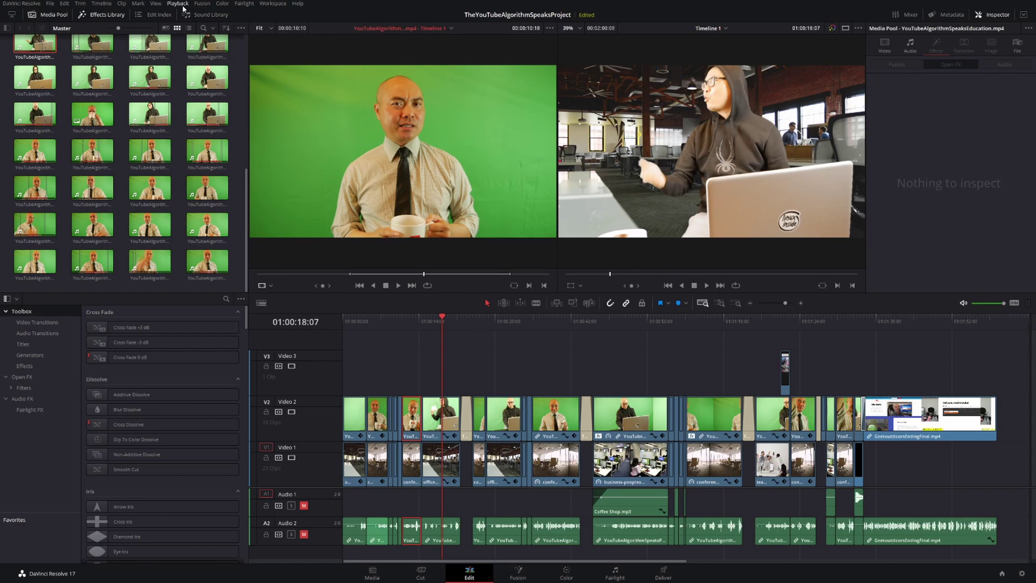
{"action": "left_click", "coordinate": [178, 4]}
{"action": "mouse_move", "coordinate": [201, 33]}
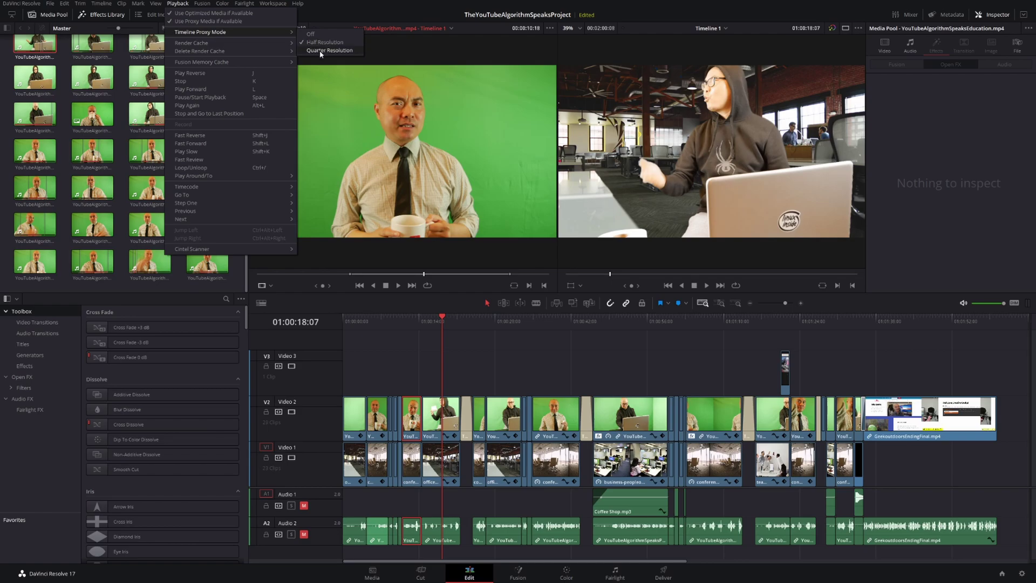
{"action": "left_click", "coordinate": [450, 318]}
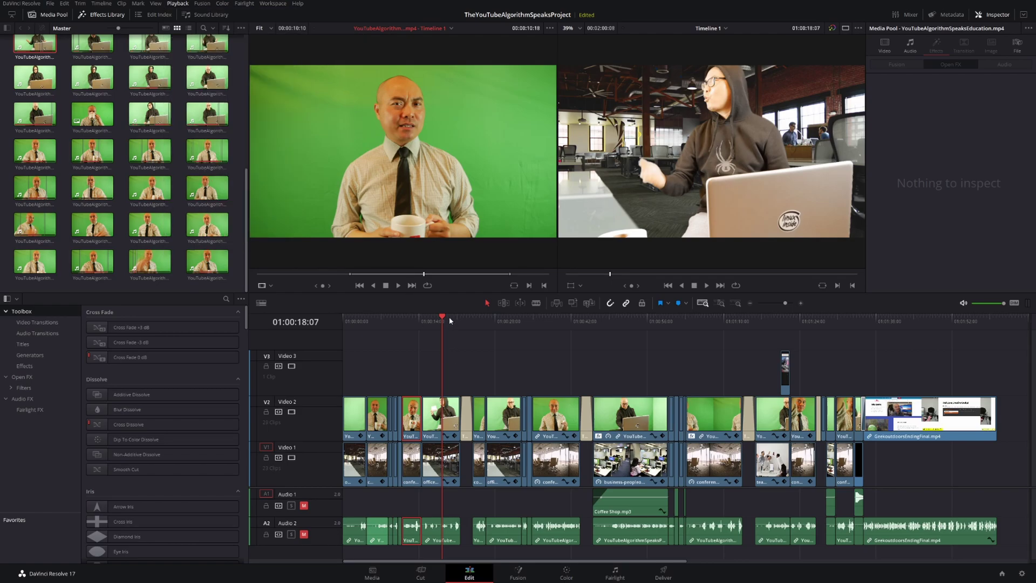
{"action": "left_click", "coordinate": [473, 318]}
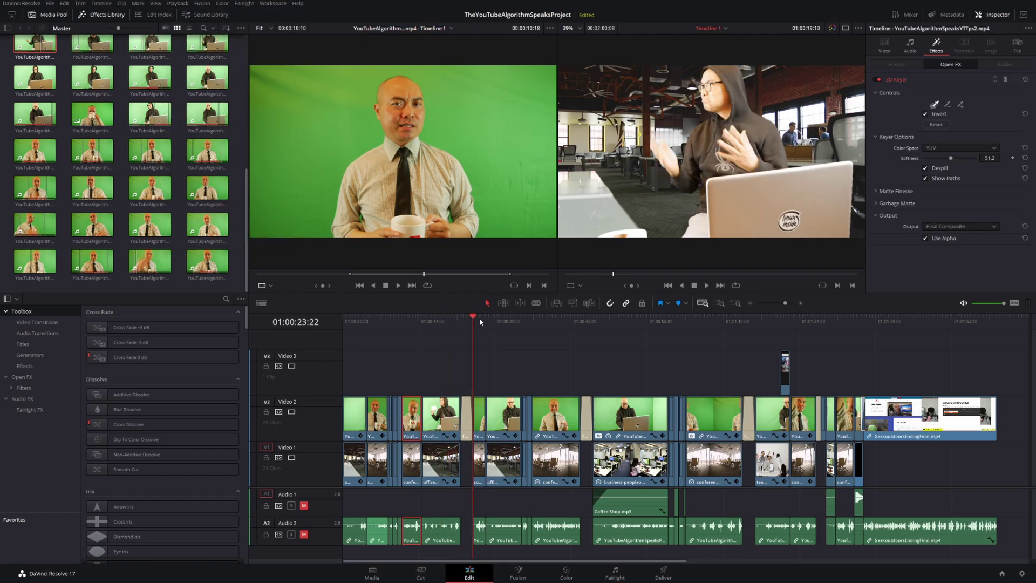
{"action": "left_click", "coordinate": [486, 319]}
{"action": "left_click", "coordinate": [500, 318]}
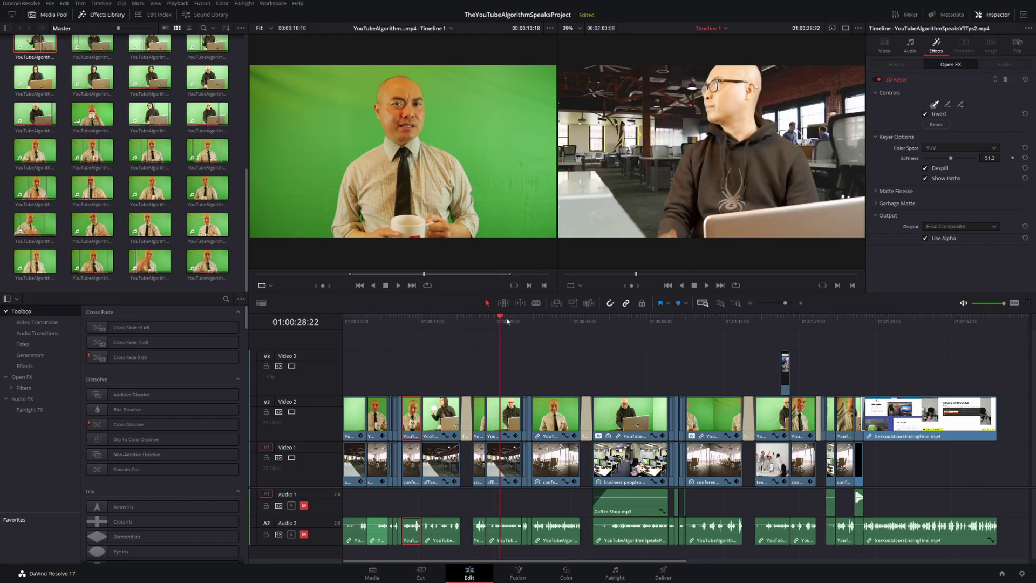
{"action": "left_click", "coordinate": [507, 318]}
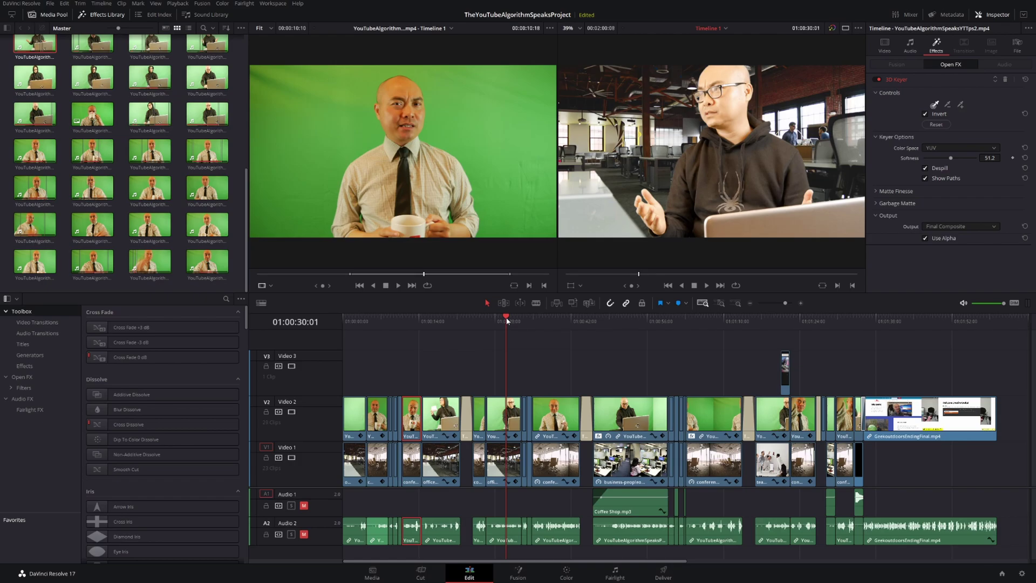
{"action": "left_click", "coordinate": [523, 319]}
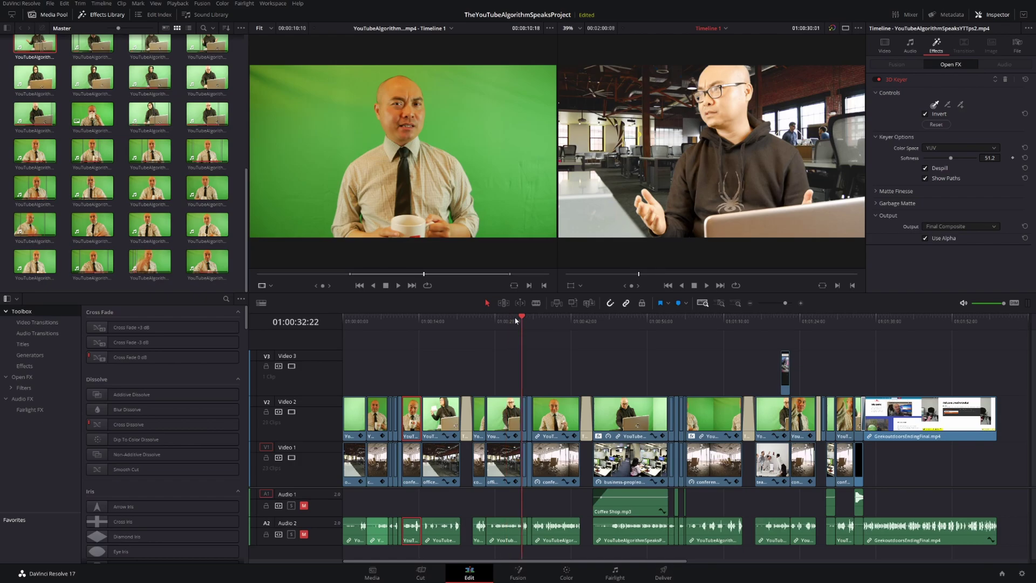
{"action": "left_click", "coordinate": [544, 319]}
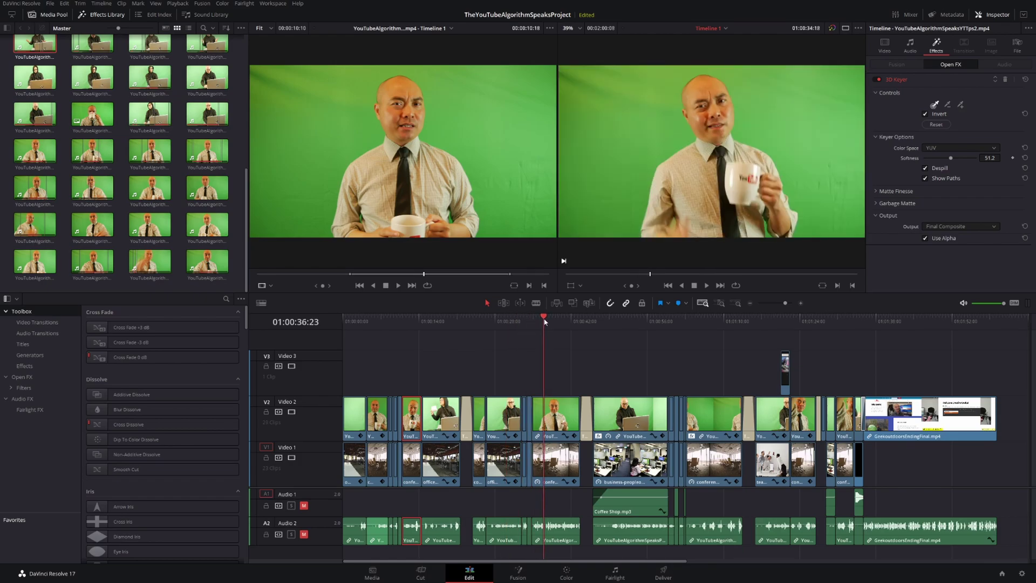
{"action": "left_click", "coordinate": [559, 322]}
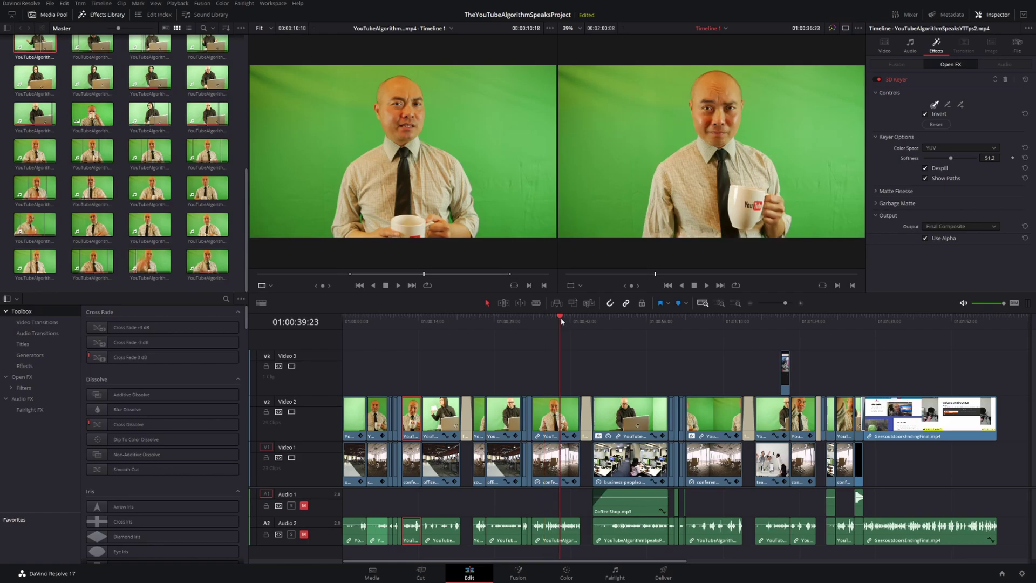
{"action": "left_click", "coordinate": [604, 321]}
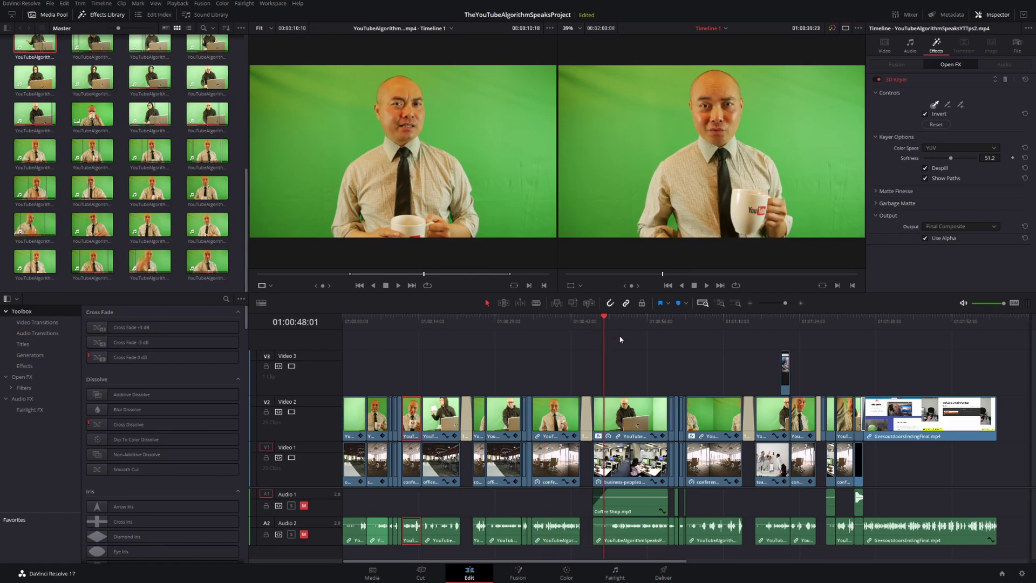
{"action": "left_click", "coordinate": [615, 321]}
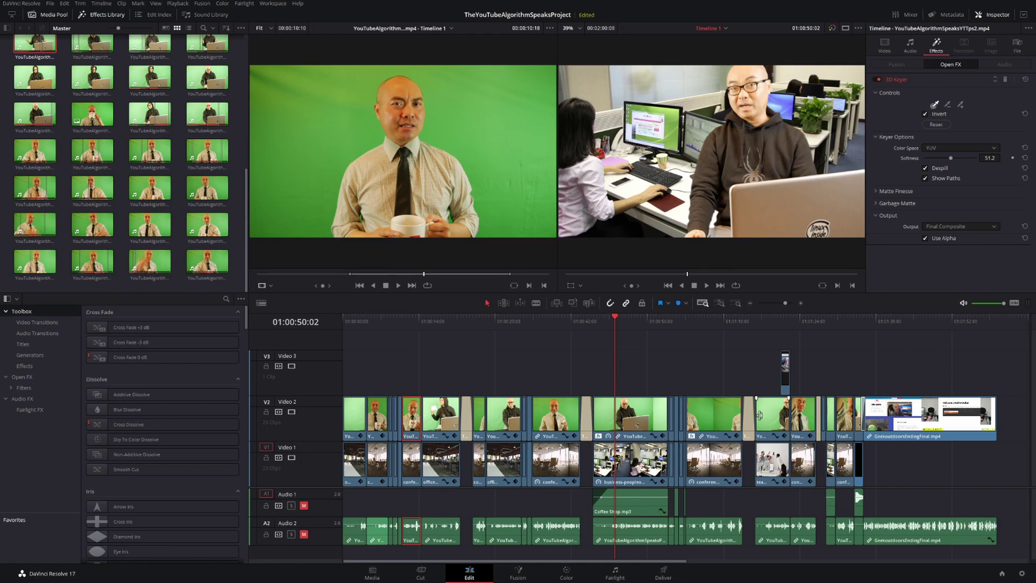
{"action": "left_click", "coordinate": [630, 320]}
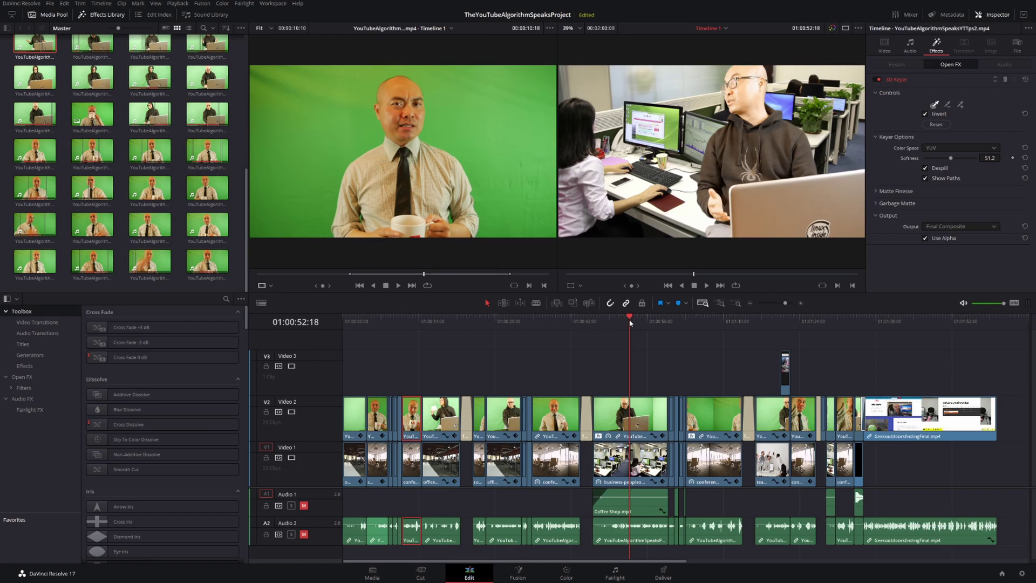
{"action": "left_click", "coordinate": [639, 321]}
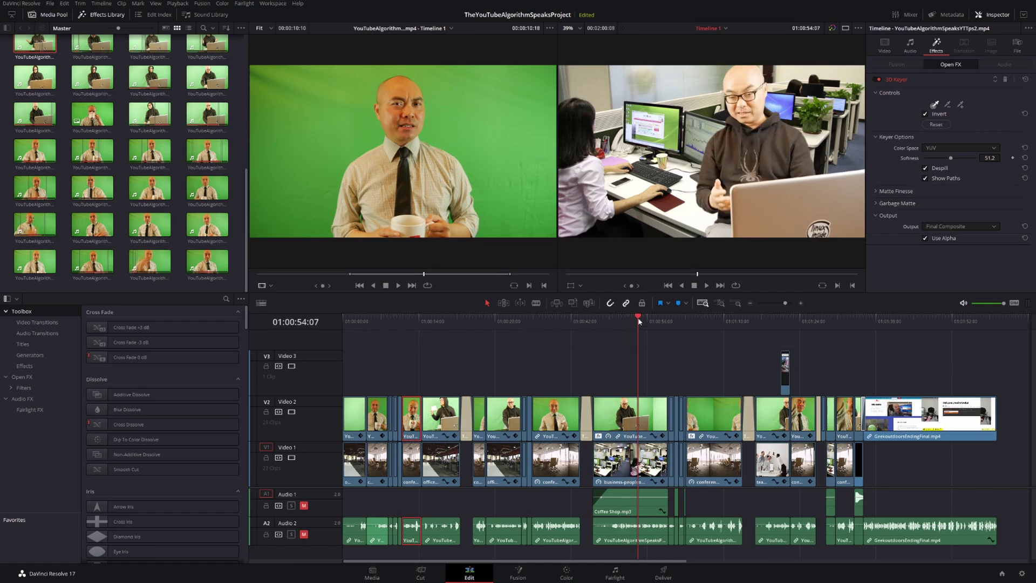
{"action": "left_click", "coordinate": [647, 320]}
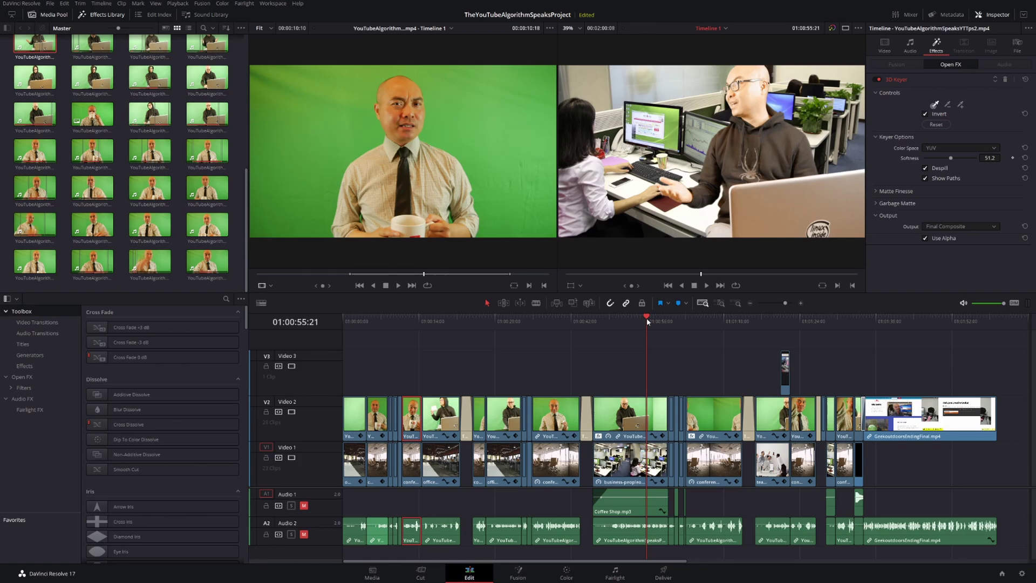
{"action": "left_click", "coordinate": [656, 321]}
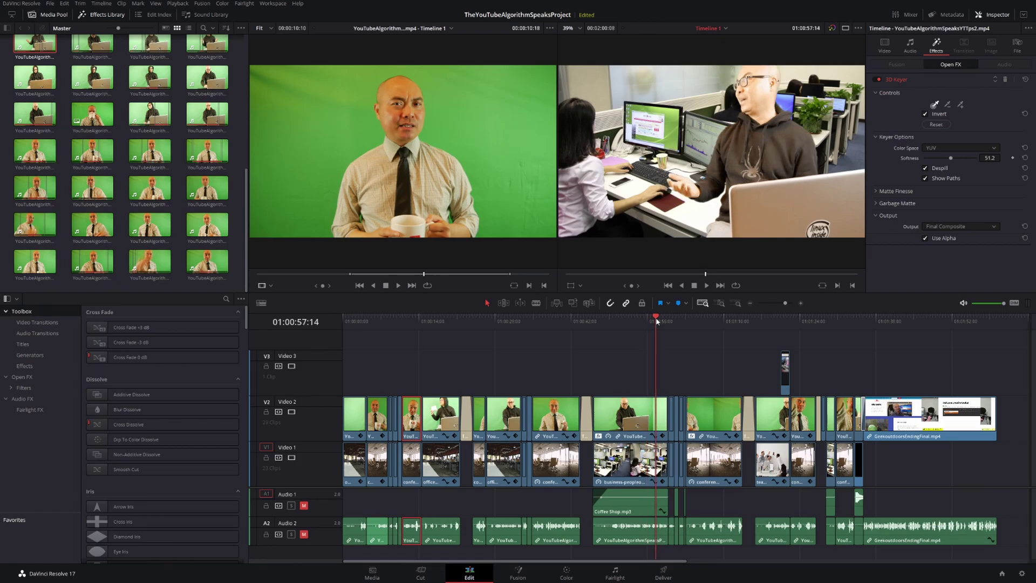
{"action": "left_click", "coordinate": [664, 321]}
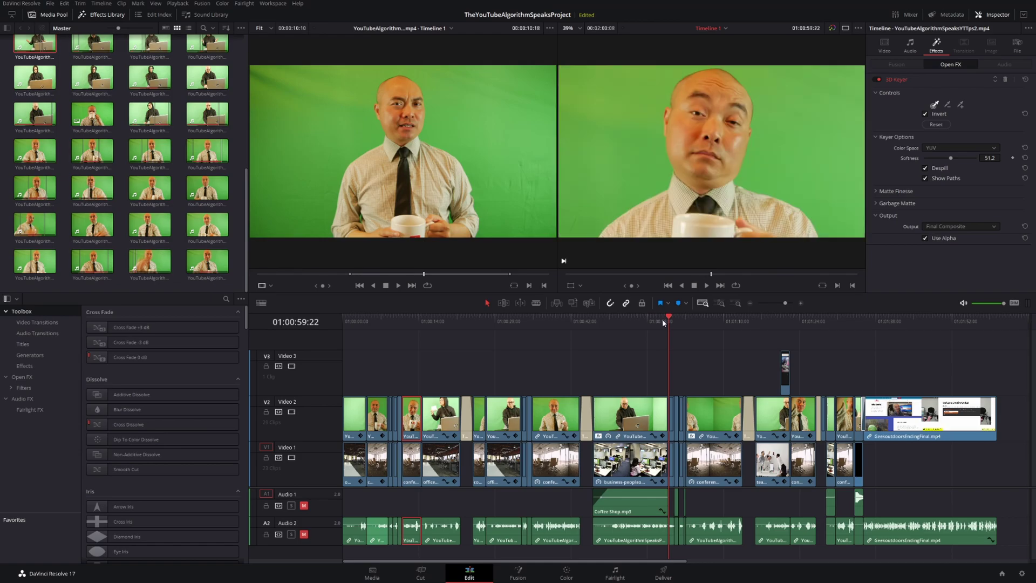
{"action": "left_click", "coordinate": [695, 321]}
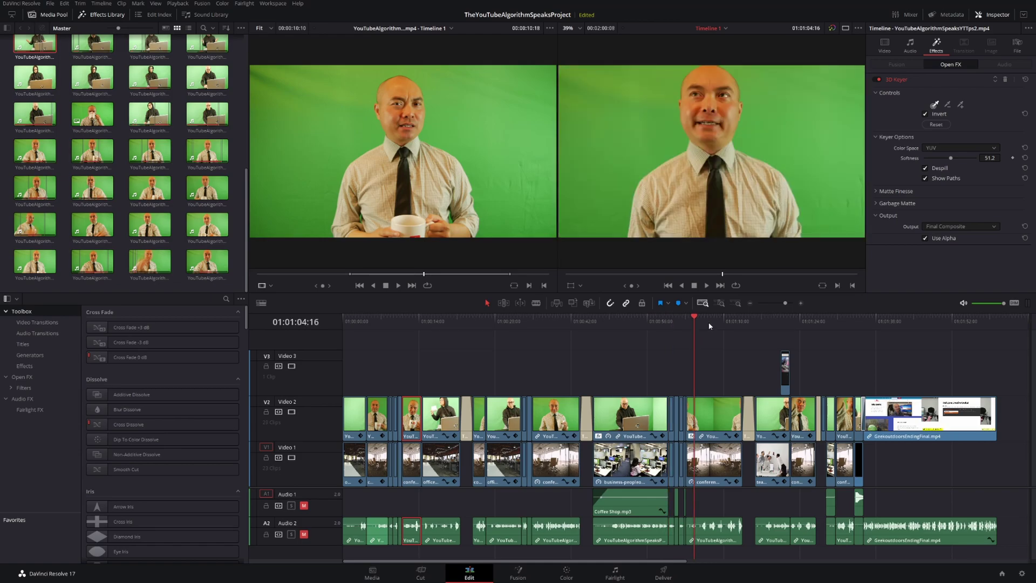
{"action": "left_click", "coordinate": [715, 322]}
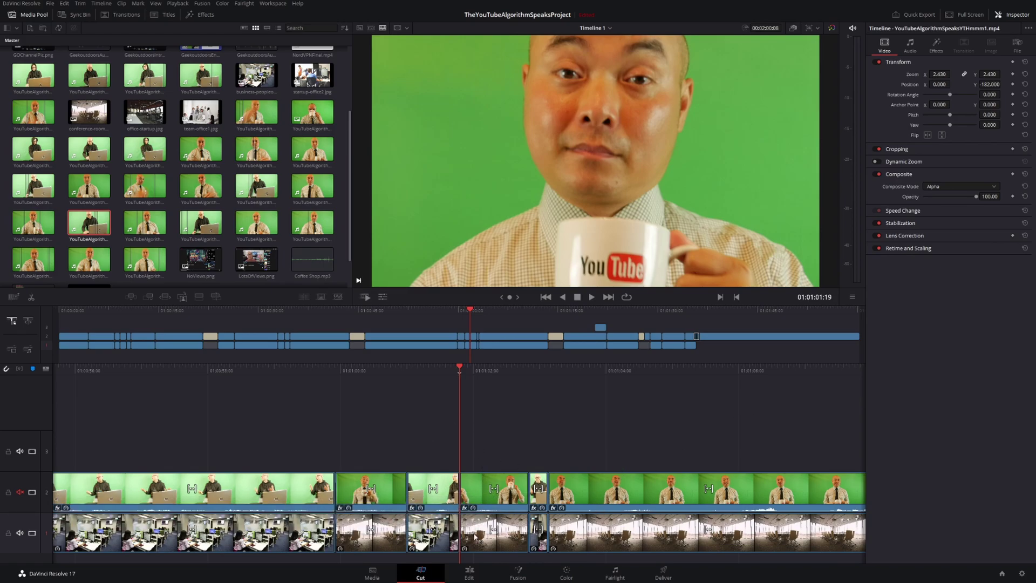
{"action": "left_click", "coordinate": [473, 578]}
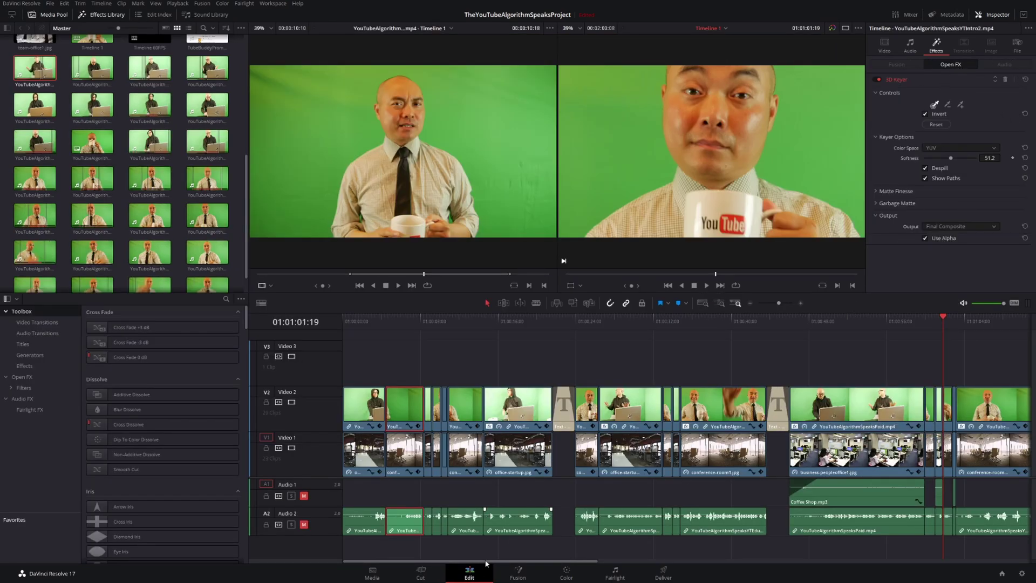
{"action": "left_click", "coordinate": [422, 576]}
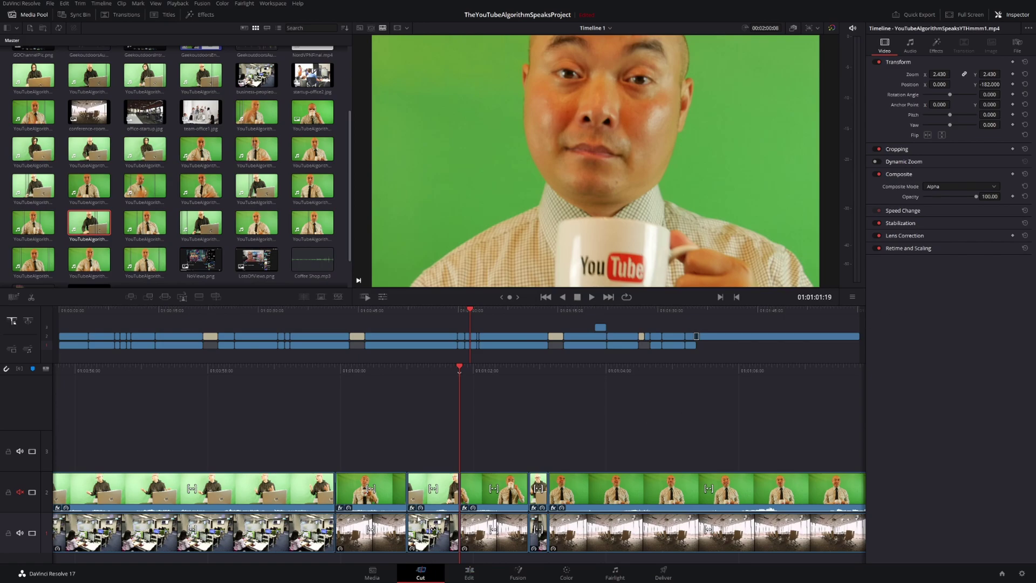
{"action": "left_click", "coordinate": [471, 575]}
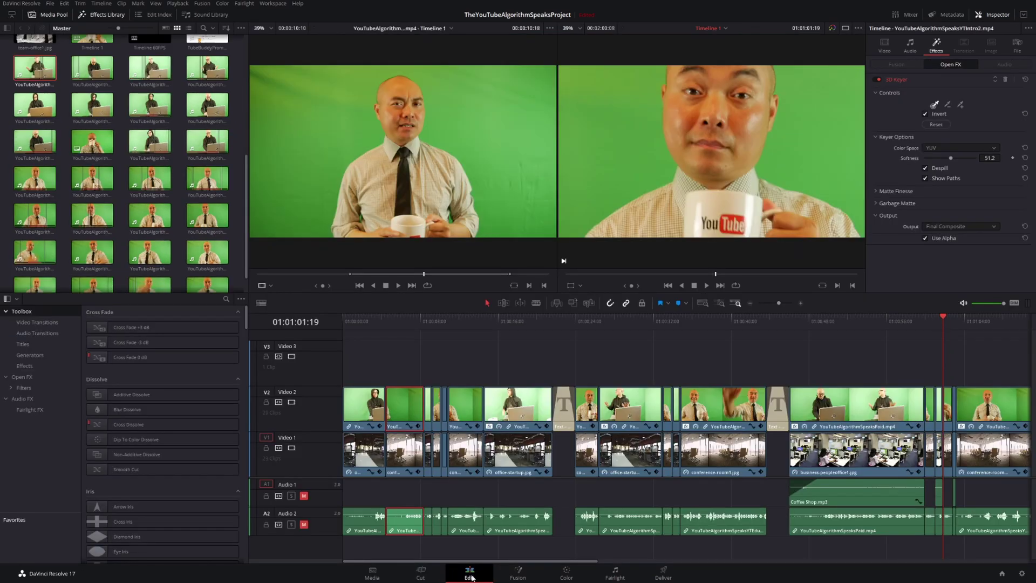
{"action": "left_click", "coordinate": [420, 573]}
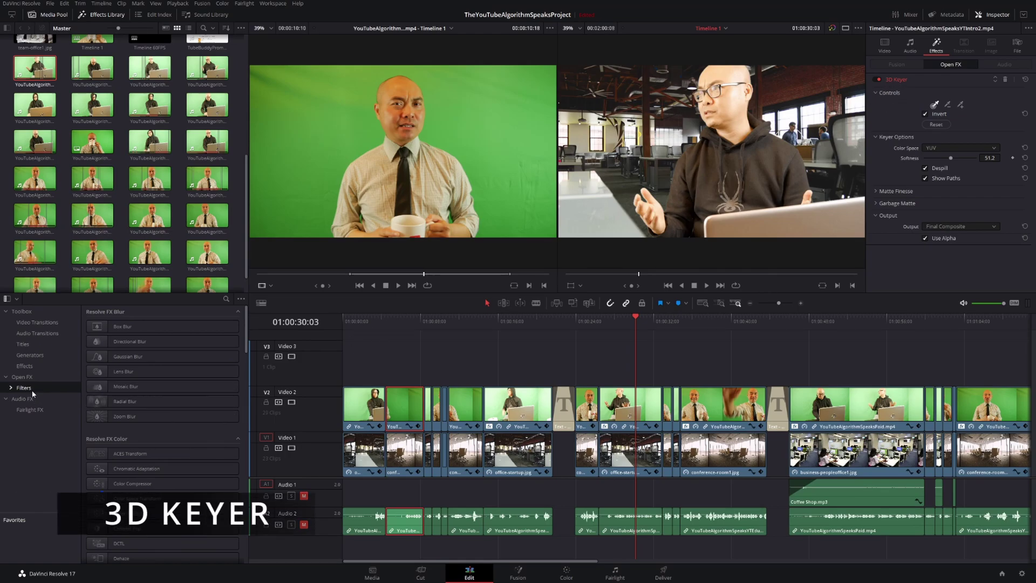
Select the keyed YouTubeAlgorithmSpeaksEducation.mp4 clip on Video 2 and go to the Fusion page.
{"action": "scroll", "coordinate": [240, 421], "scroll_direction": "down", "scroll_amount": 5}
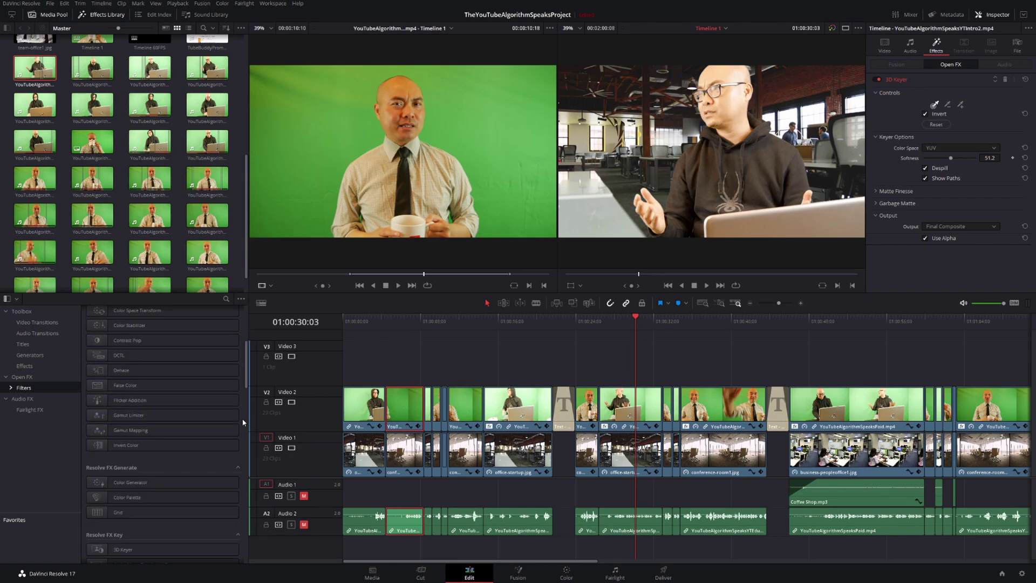
{"action": "scroll", "coordinate": [243, 423], "scroll_direction": "down", "scroll_amount": 2}
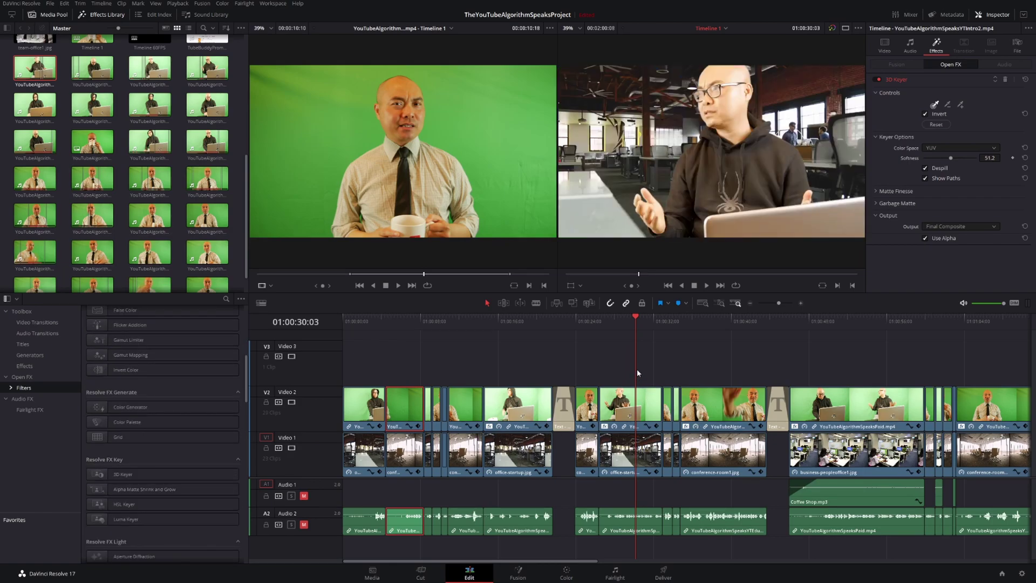
{"action": "left_click", "coordinate": [642, 411]}
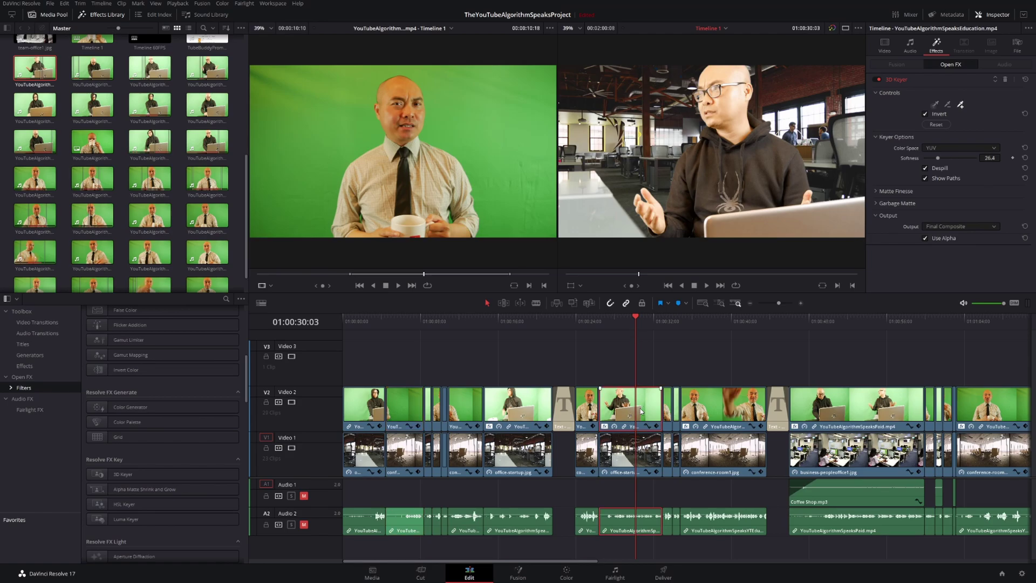
{"action": "left_click", "coordinate": [526, 574]}
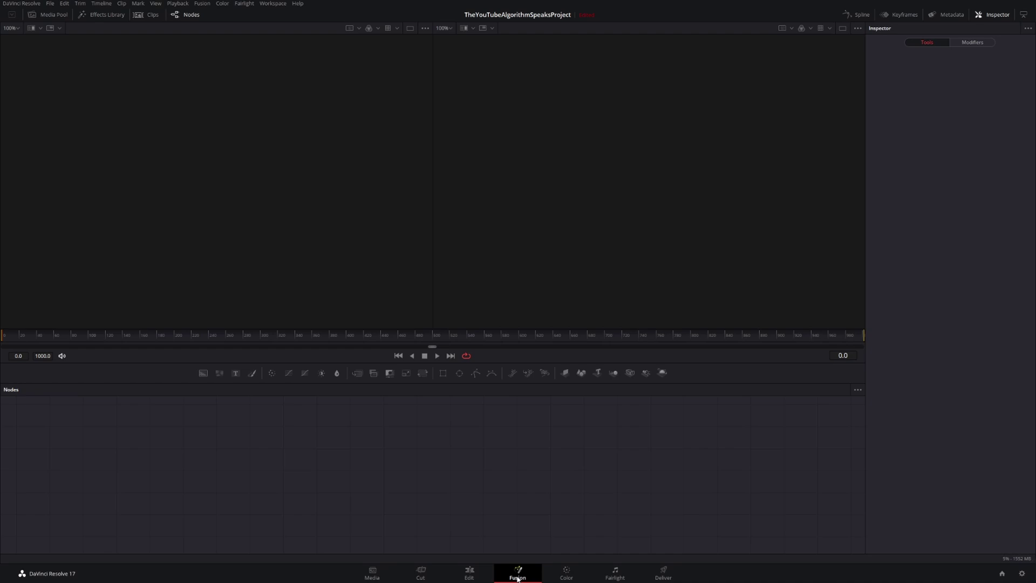
Return from the Fusion page to the Edit page timeline.
{"action": "left_click", "coordinate": [470, 574]}
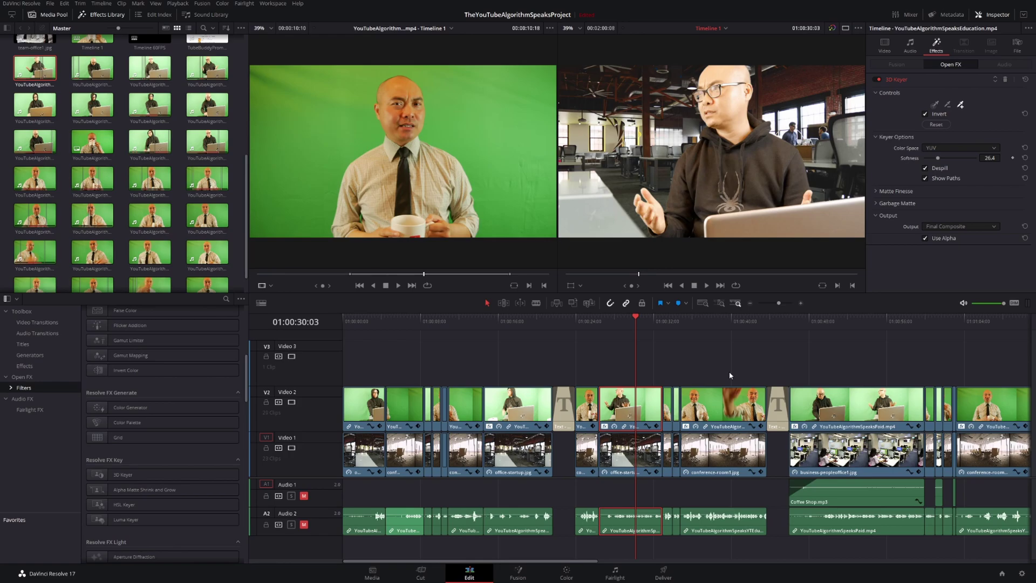
{"action": "left_click", "coordinate": [615, 323]}
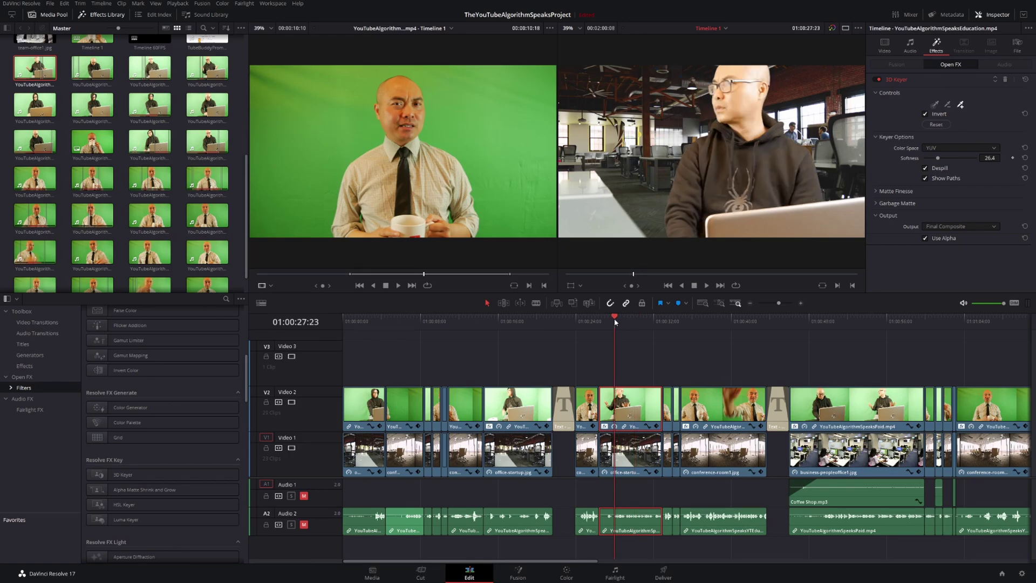
{"action": "left_click", "coordinate": [639, 322]}
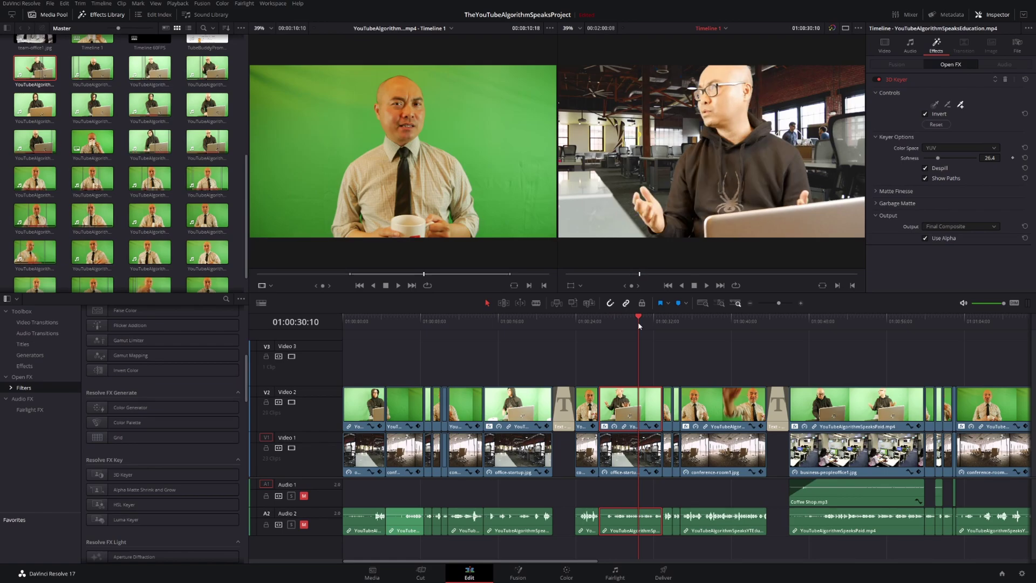
{"action": "left_click", "coordinate": [650, 323]}
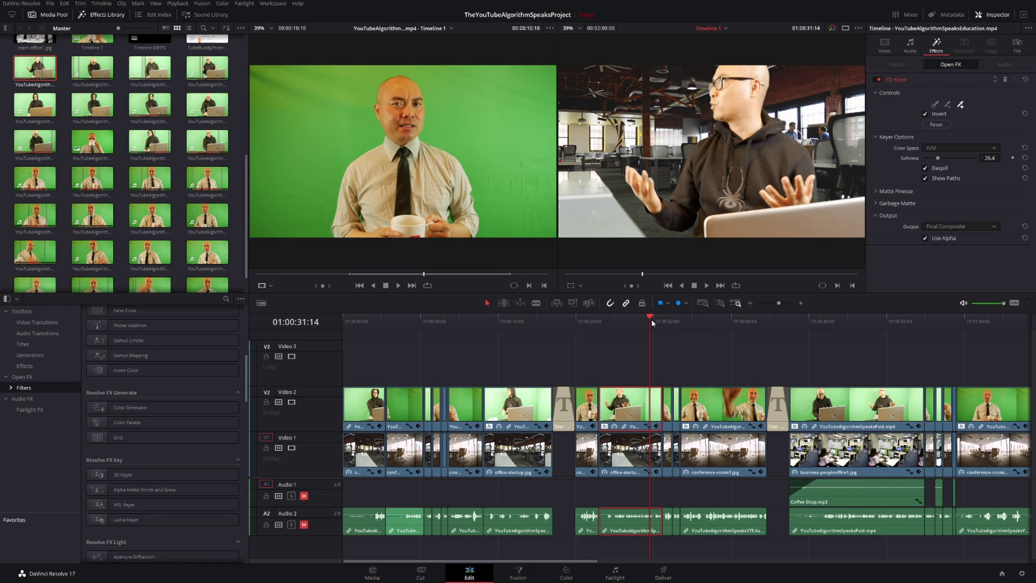
{"action": "left_click", "coordinate": [654, 323]}
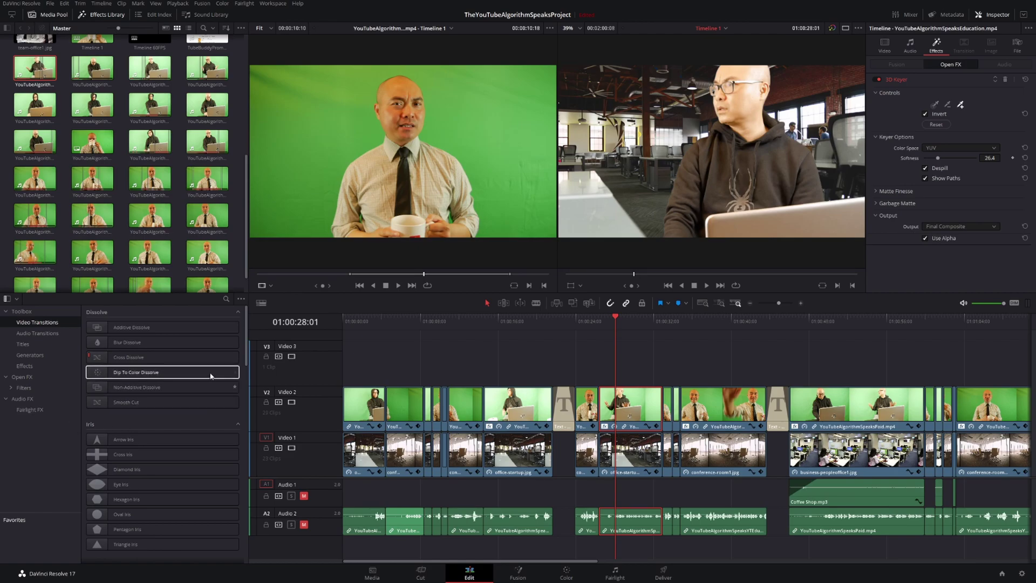
Preview Motion and Shape transitions such as Barn Door, Split and Heart on the office shot.
{"action": "left_click_drag", "start_coordinate": [246, 346], "coordinate": [244, 364]}
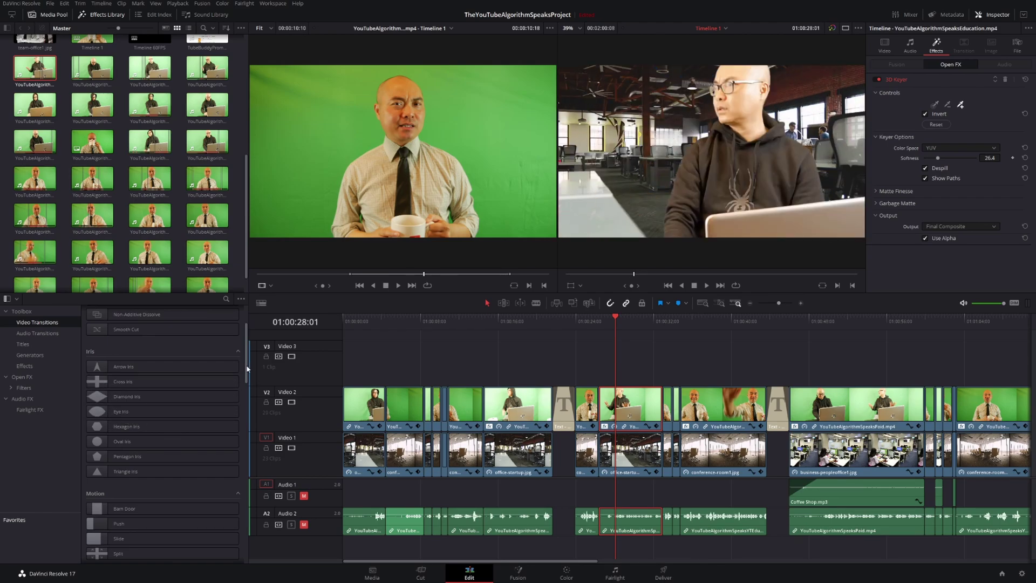
{"action": "scroll", "coordinate": [247, 372], "scroll_direction": "down", "scroll_amount": 5}
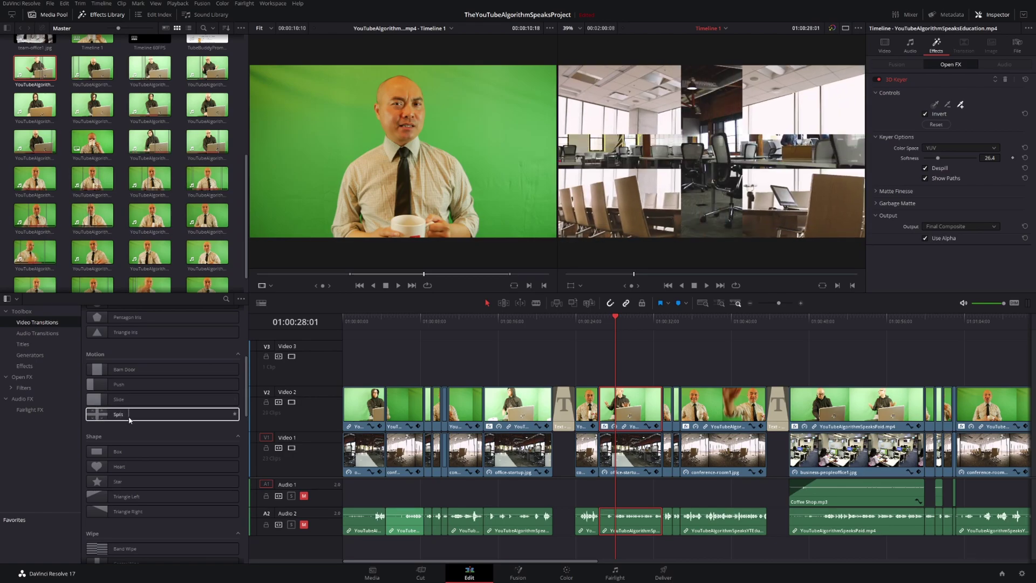
{"action": "scroll", "coordinate": [127, 421], "scroll_direction": "down", "scroll_amount": 3}
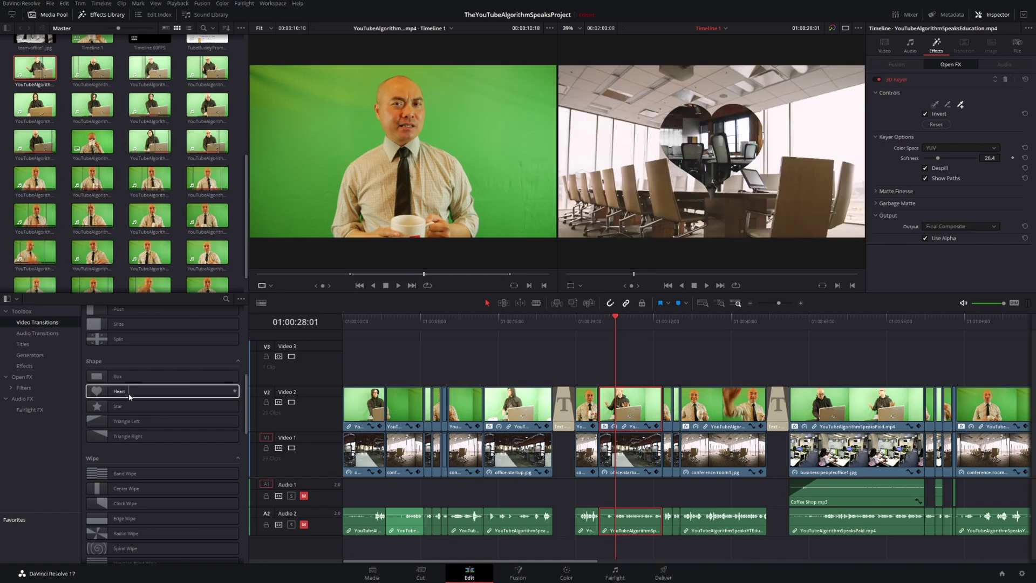
Show Titles in the Effects Library and preview presets like Drop In and Clean and Simple.
{"action": "left_click", "coordinate": [31, 346]}
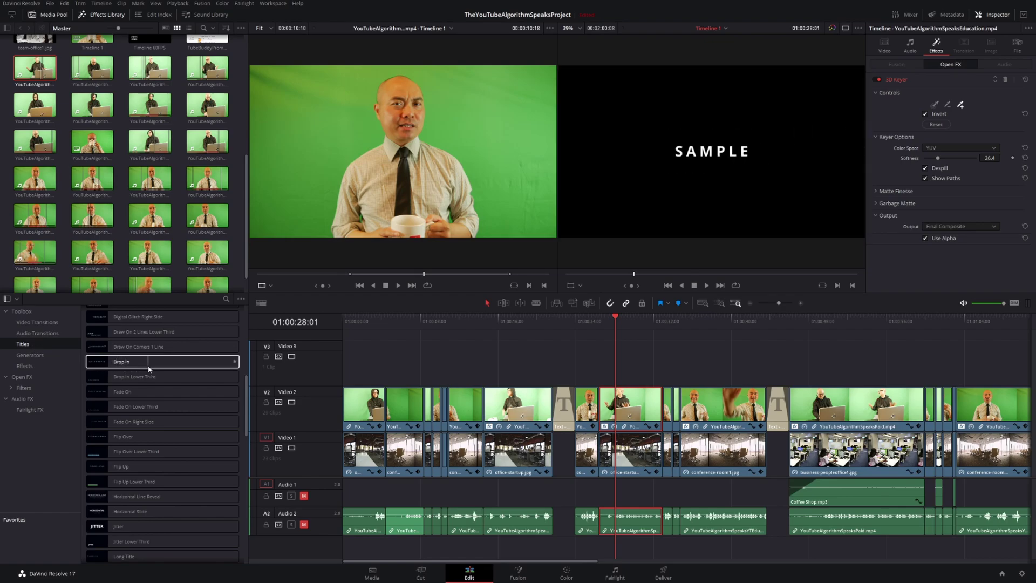
{"action": "scroll", "coordinate": [149, 371], "scroll_direction": "up", "scroll_amount": 3}
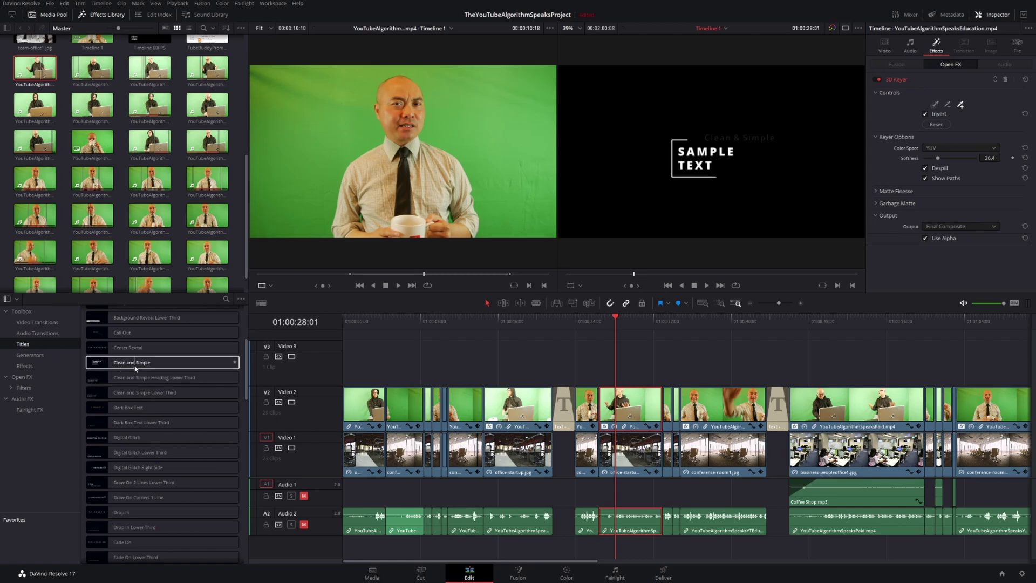
{"action": "scroll", "coordinate": [132, 364], "scroll_direction": "up", "scroll_amount": 3}
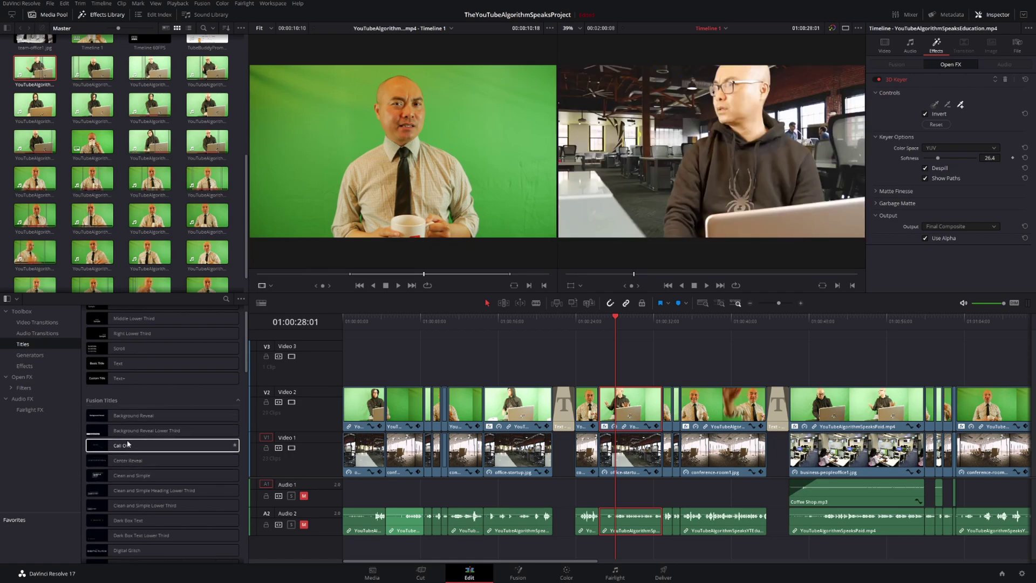
{"action": "scroll", "coordinate": [129, 443], "scroll_direction": "up", "scroll_amount": 1}
{"action": "scroll", "coordinate": [131, 445], "scroll_direction": "down", "scroll_amount": 5}
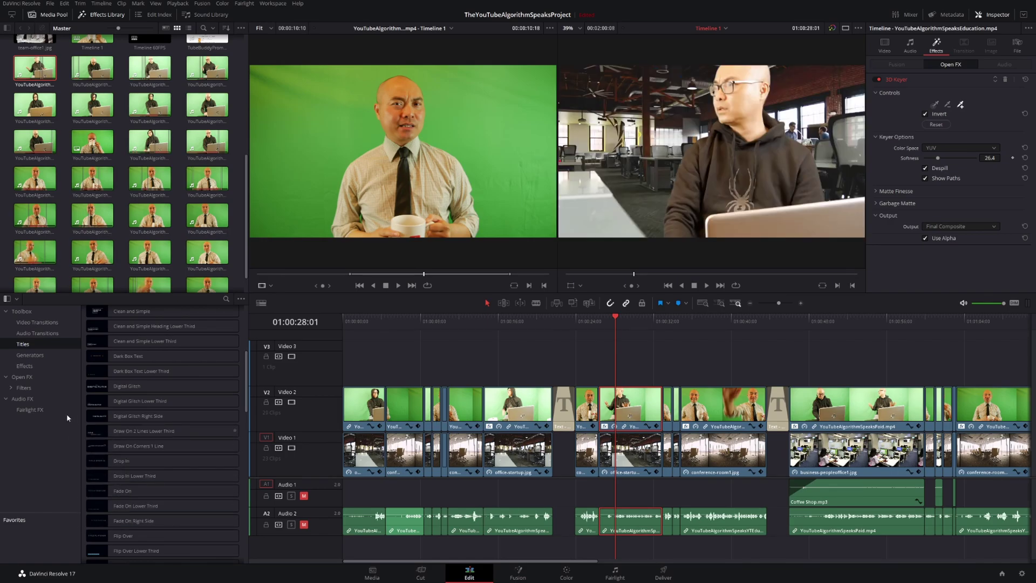
Browse the Open FX Resolve FX list, such as Directional Blur, then go back to Video Transitions.
{"action": "left_click", "coordinate": [22, 378]}
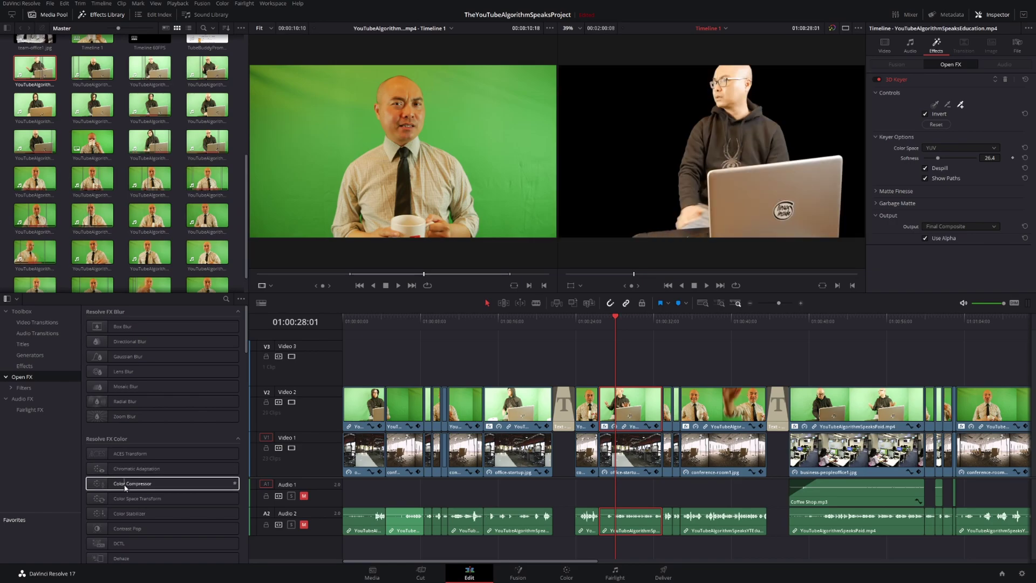
{"action": "scroll", "coordinate": [129, 464], "scroll_direction": "down", "scroll_amount": 10}
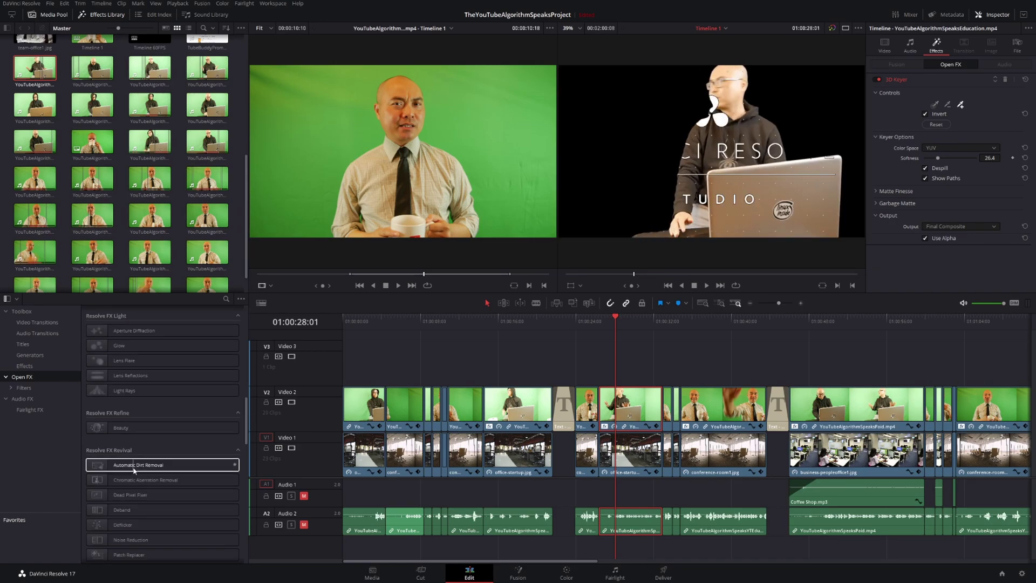
{"action": "left_click", "coordinate": [40, 324]}
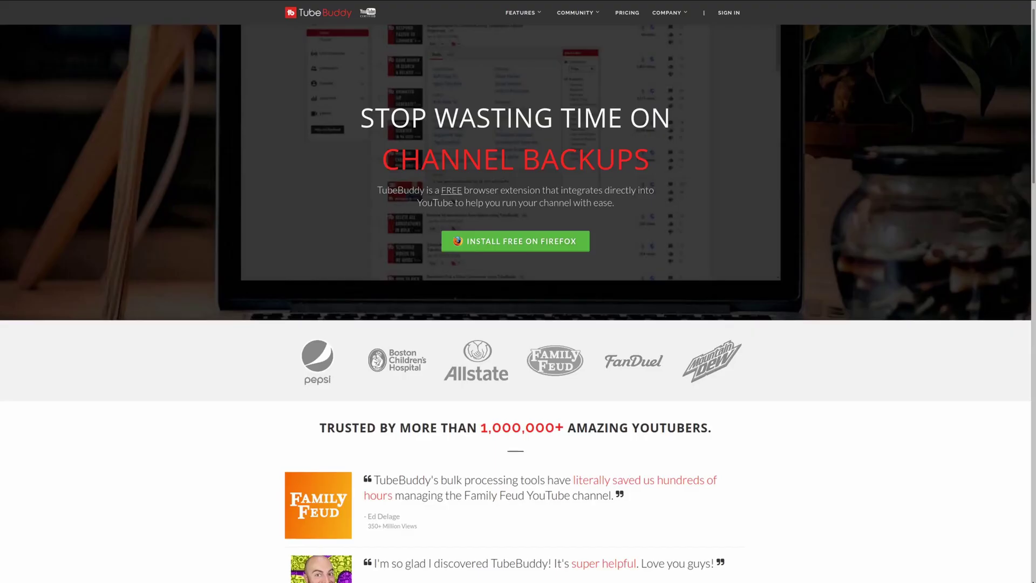
Scroll past the TubeBuddy testimonials to the 'Work within YouTube to optimize and grow your channel' section.
{"action": "scroll", "coordinate": [516, 303], "scroll_direction": "down", "scroll_amount": 2}
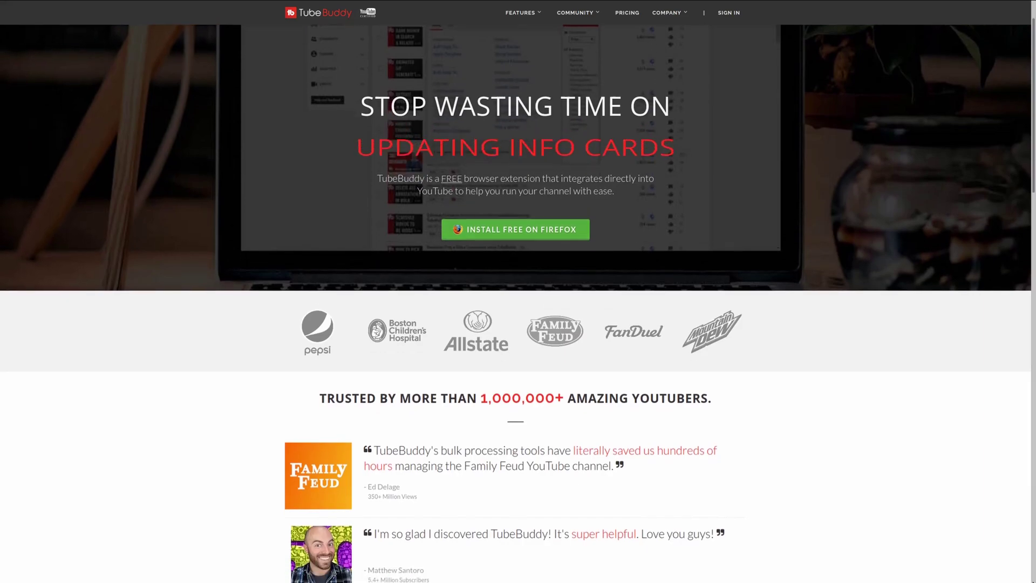
{"action": "scroll", "coordinate": [516, 302], "scroll_direction": "down", "scroll_amount": 3}
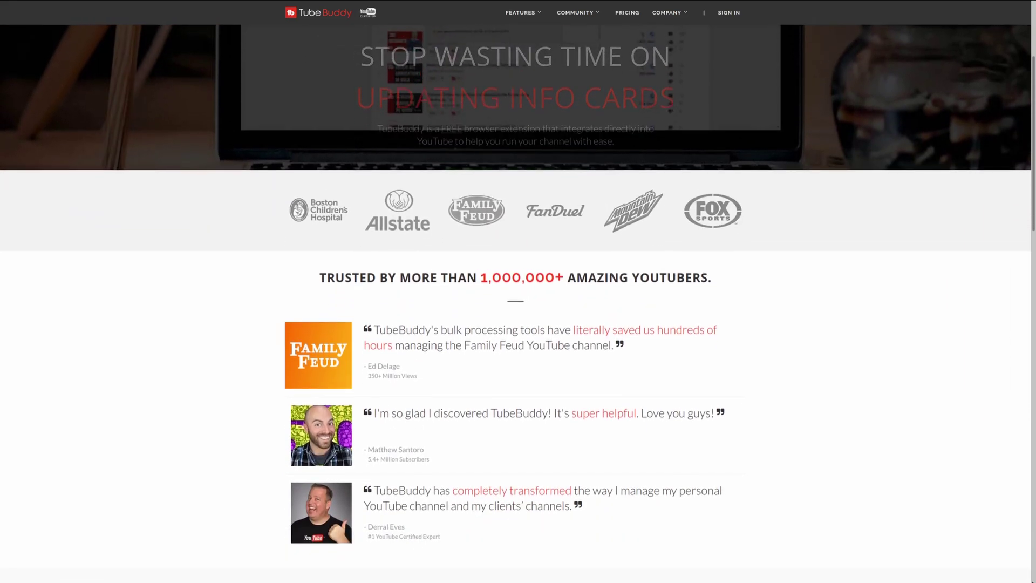
{"action": "scroll", "coordinate": [516, 302], "scroll_direction": "down", "scroll_amount": 1}
{"action": "scroll", "coordinate": [515, 302], "scroll_direction": "down", "scroll_amount": 1}
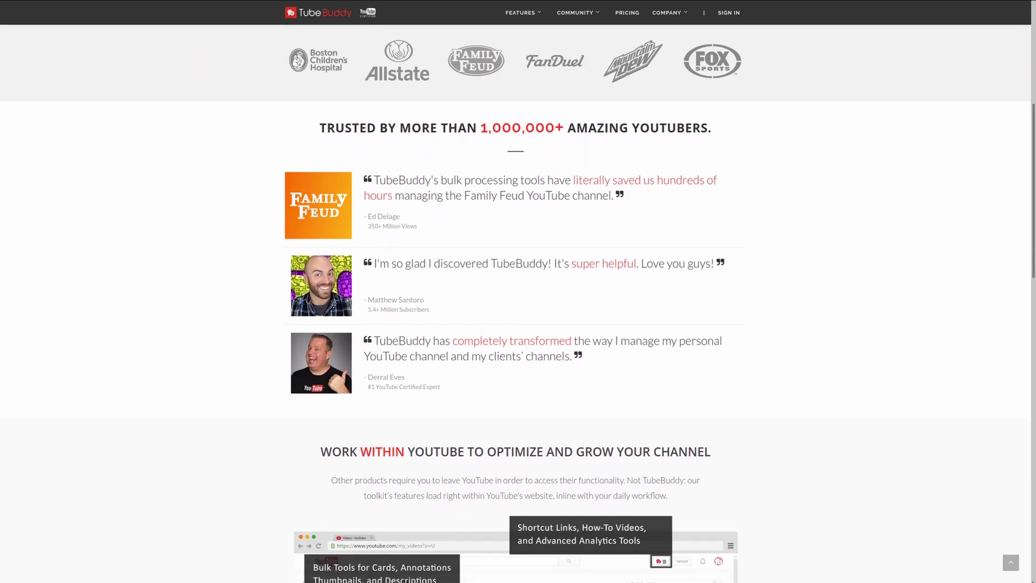
{"action": "scroll", "coordinate": [516, 303], "scroll_direction": "down", "scroll_amount": 1}
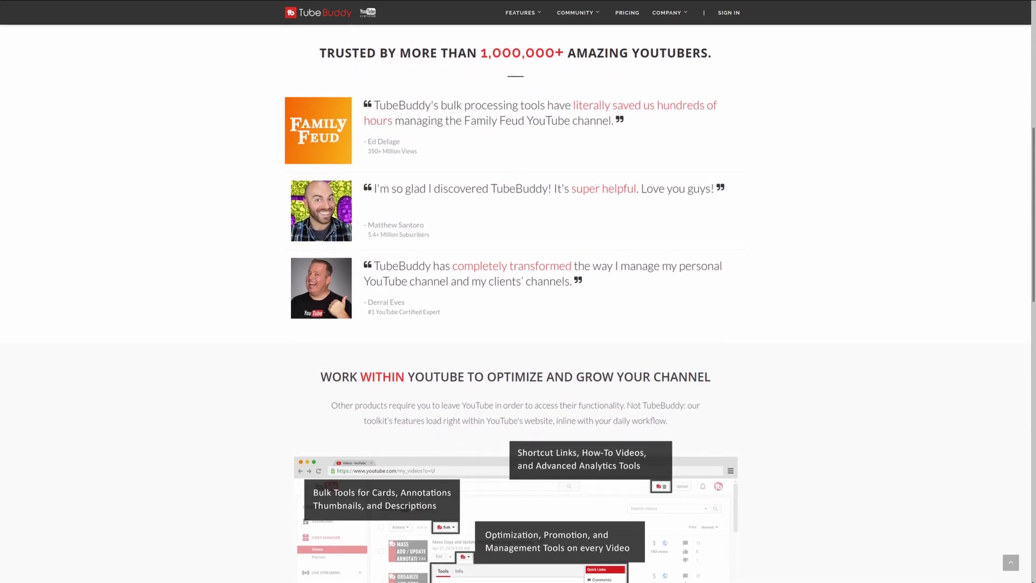
{"action": "scroll", "coordinate": [515, 302], "scroll_direction": "down", "scroll_amount": 1}
{"action": "scroll", "coordinate": [515, 302], "scroll_direction": "down", "scroll_amount": 1}
{"action": "scroll", "coordinate": [516, 303], "scroll_direction": "down", "scroll_amount": 1}
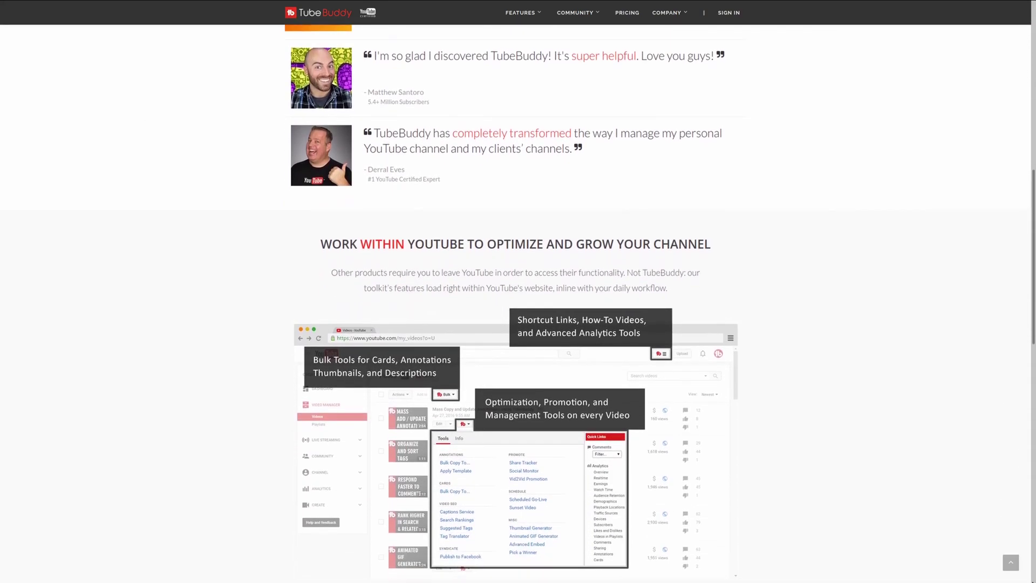
{"action": "scroll", "coordinate": [515, 303], "scroll_direction": "down", "scroll_amount": 1}
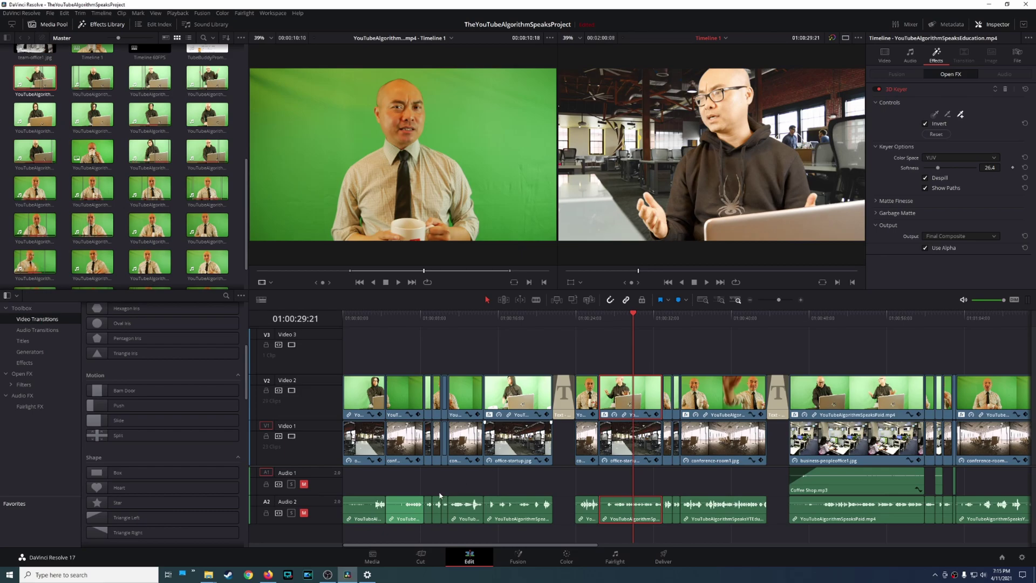
Bring up the What's New page and read down to HDR Grading Tools, Color Warper and Magic Mask.
{"action": "left_click", "coordinate": [269, 574]}
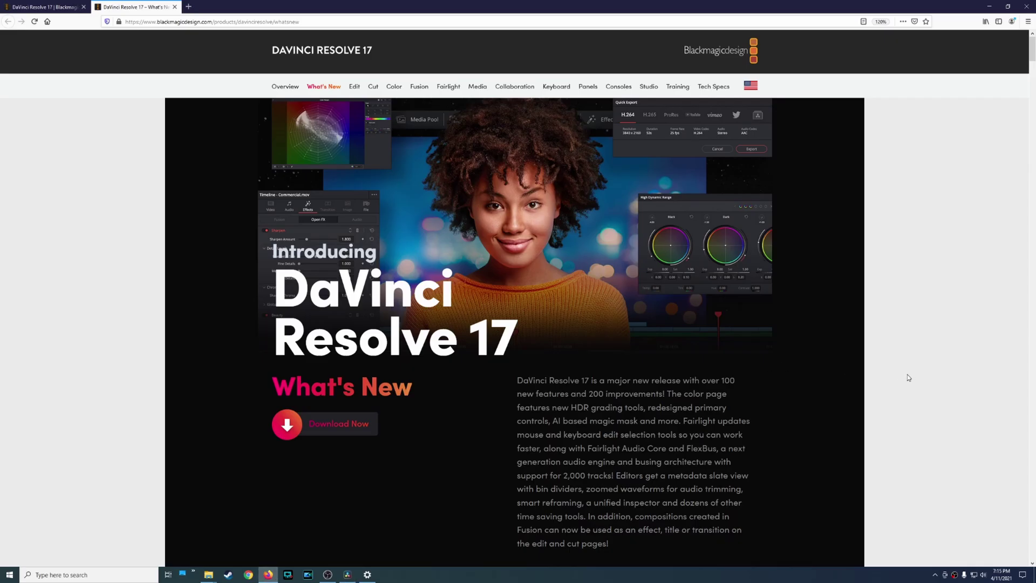
{"action": "scroll", "coordinate": [904, 377], "scroll_direction": "down", "scroll_amount": 1}
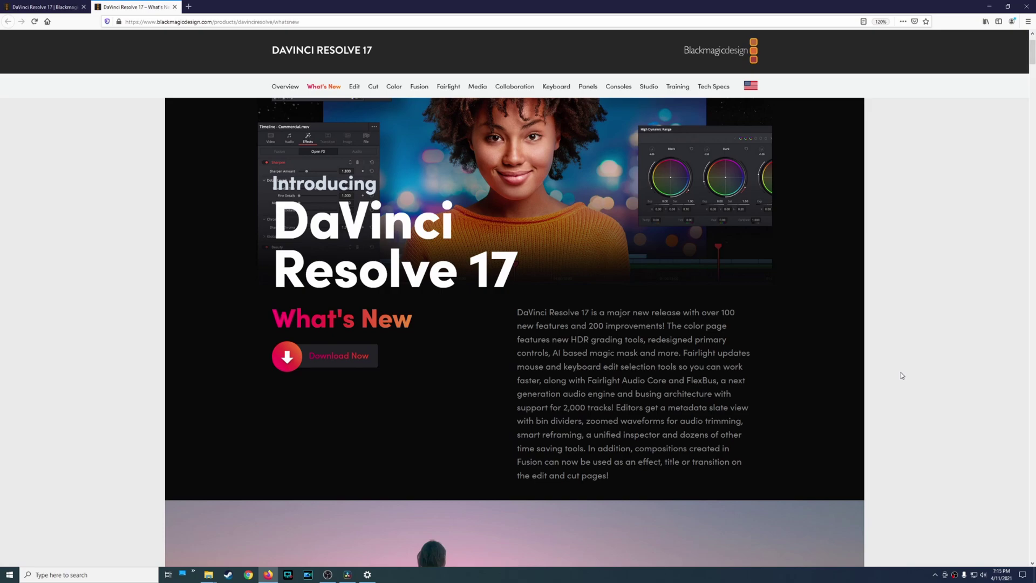
{"action": "scroll", "coordinate": [902, 375], "scroll_direction": "down", "scroll_amount": 2}
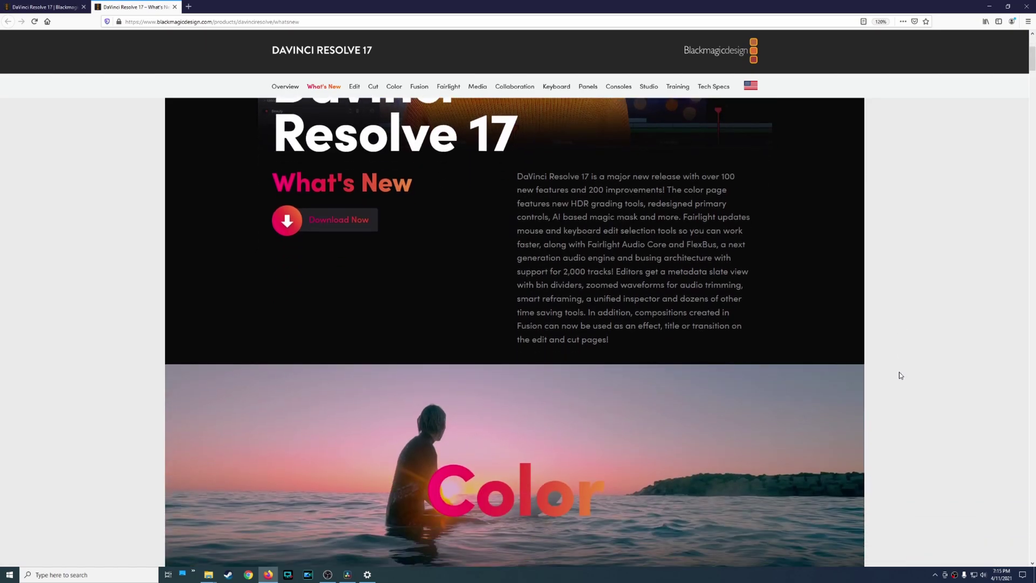
{"action": "scroll", "coordinate": [900, 375], "scroll_direction": "down", "scroll_amount": 2}
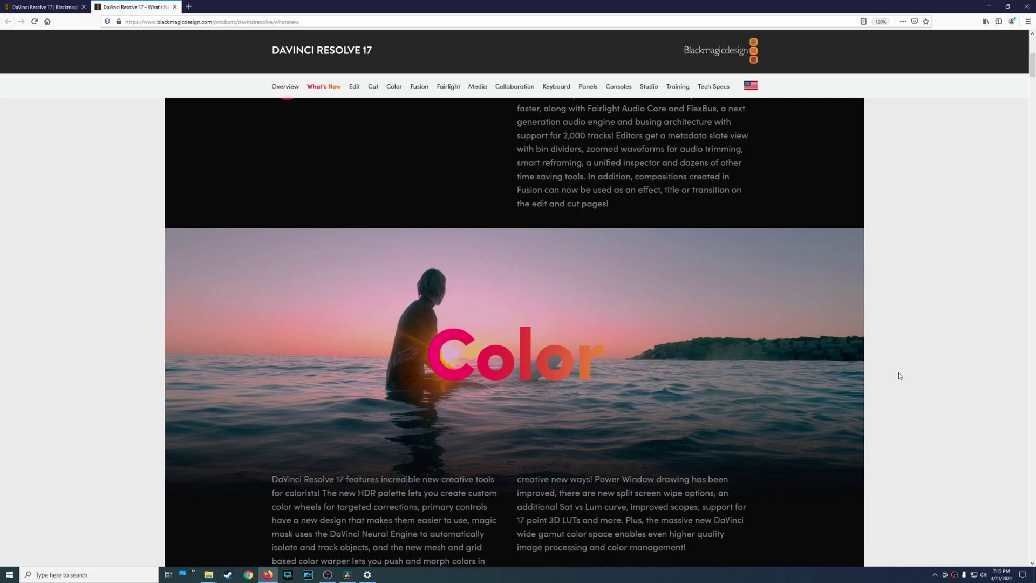
{"action": "scroll", "coordinate": [900, 375], "scroll_direction": "down", "scroll_amount": 2}
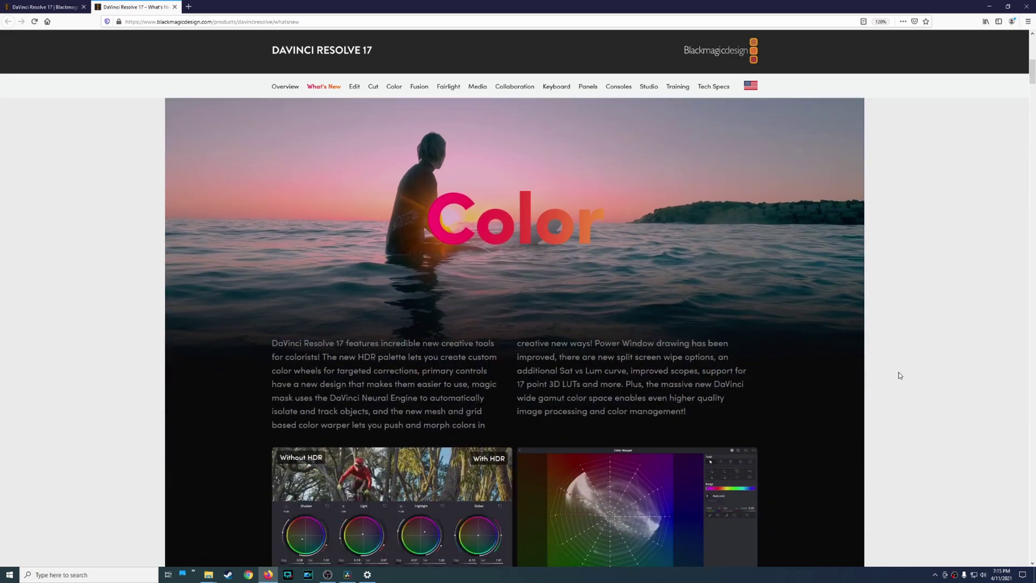
{"action": "scroll", "coordinate": [898, 375], "scroll_direction": "down", "scroll_amount": 1}
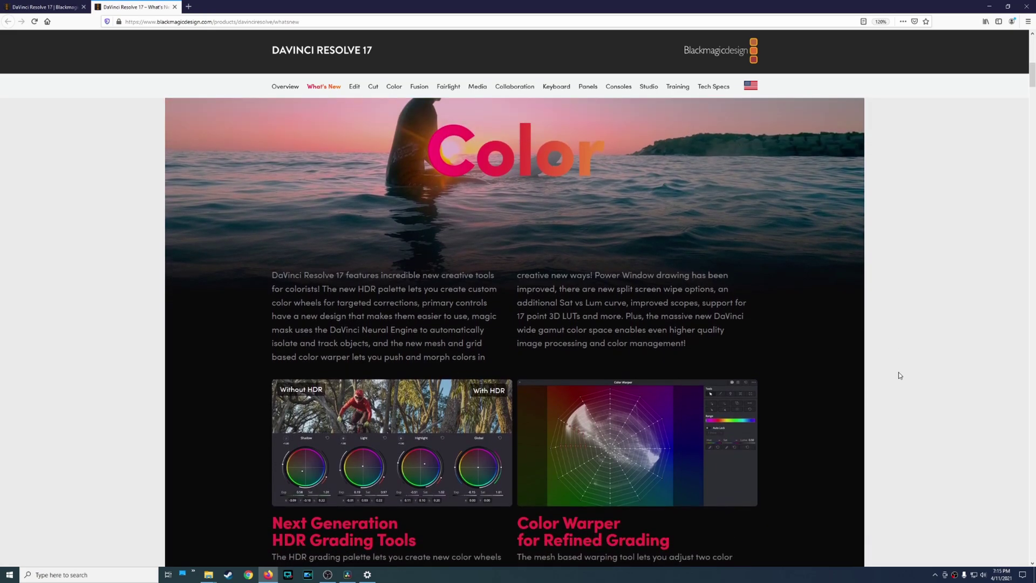
{"action": "scroll", "coordinate": [898, 376], "scroll_direction": "down", "scroll_amount": 2}
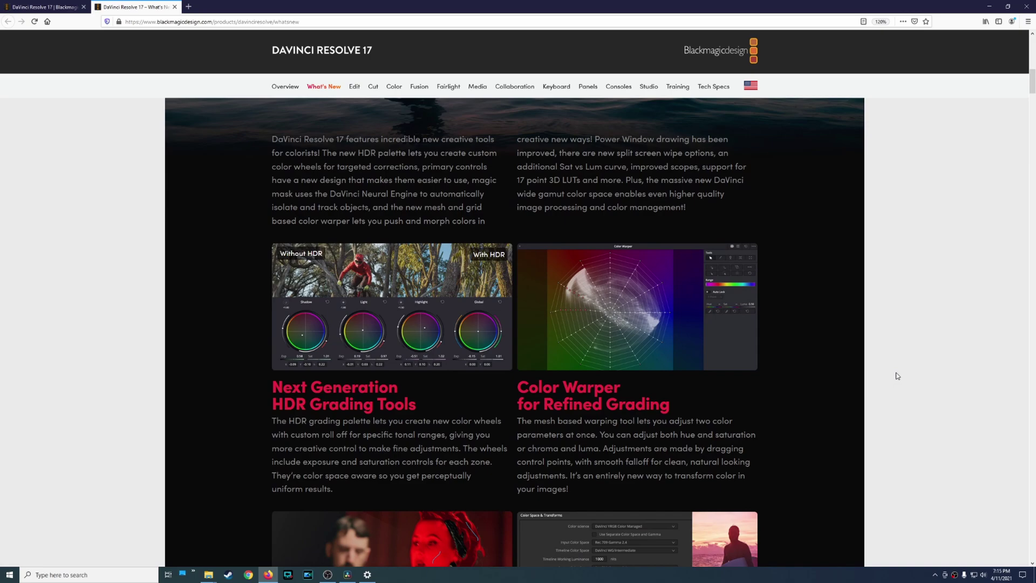
{"action": "scroll", "coordinate": [898, 377], "scroll_direction": "down", "scroll_amount": 2}
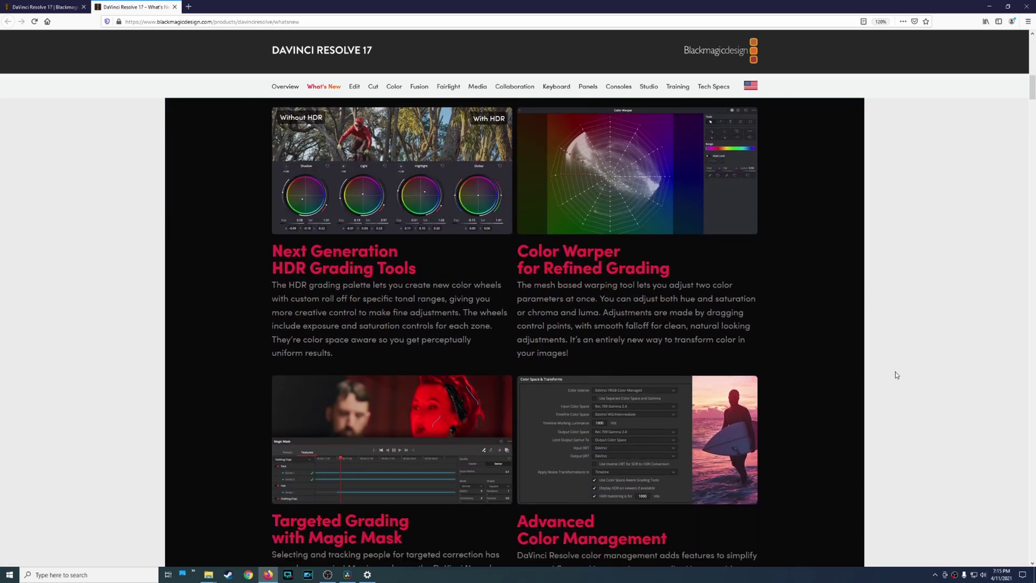
{"action": "scroll", "coordinate": [897, 375], "scroll_direction": "down", "scroll_amount": 1}
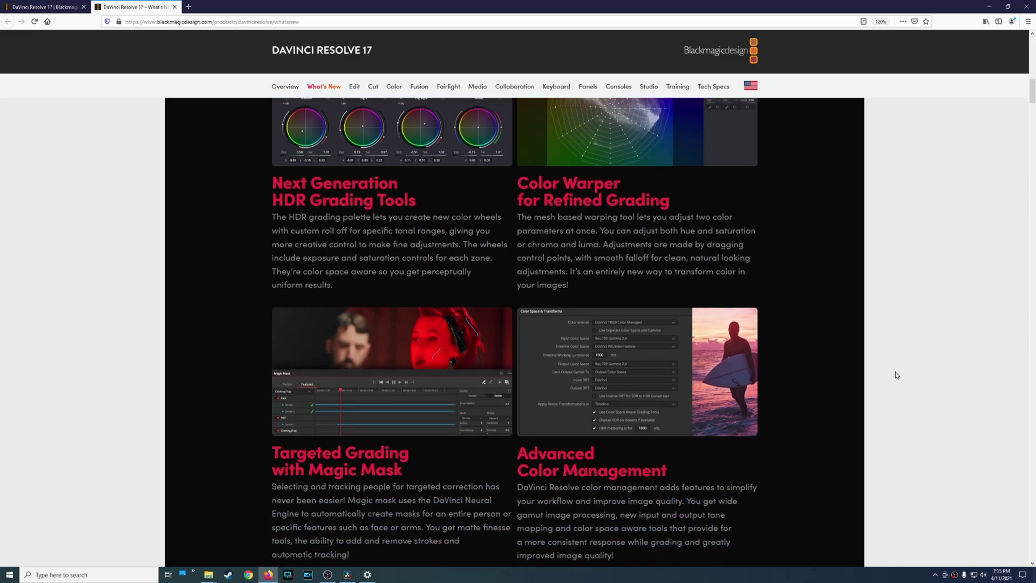
{"action": "scroll", "coordinate": [897, 375], "scroll_direction": "down", "scroll_amount": 1}
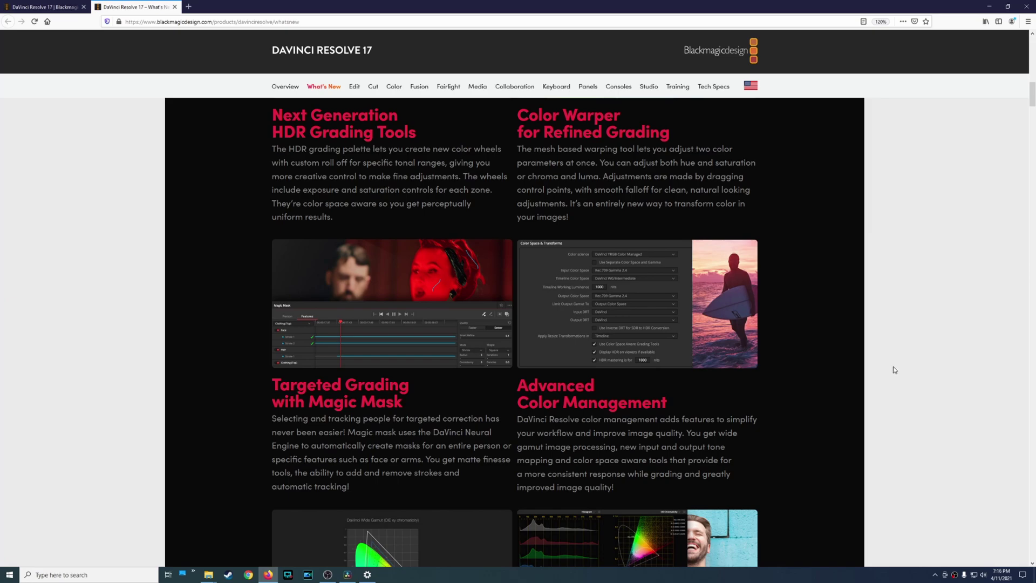
Scroll past Additional LUT Support and Viewer Wipe Modes to the Fairlight section banner.
{"action": "scroll", "coordinate": [894, 367], "scroll_direction": "down", "scroll_amount": 2}
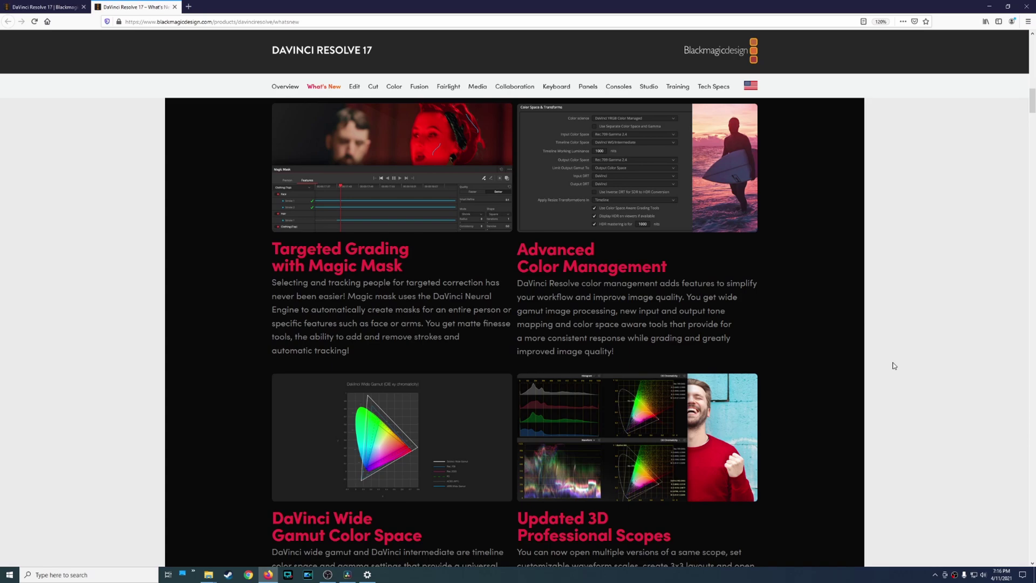
{"action": "scroll", "coordinate": [892, 367], "scroll_direction": "down", "scroll_amount": 3}
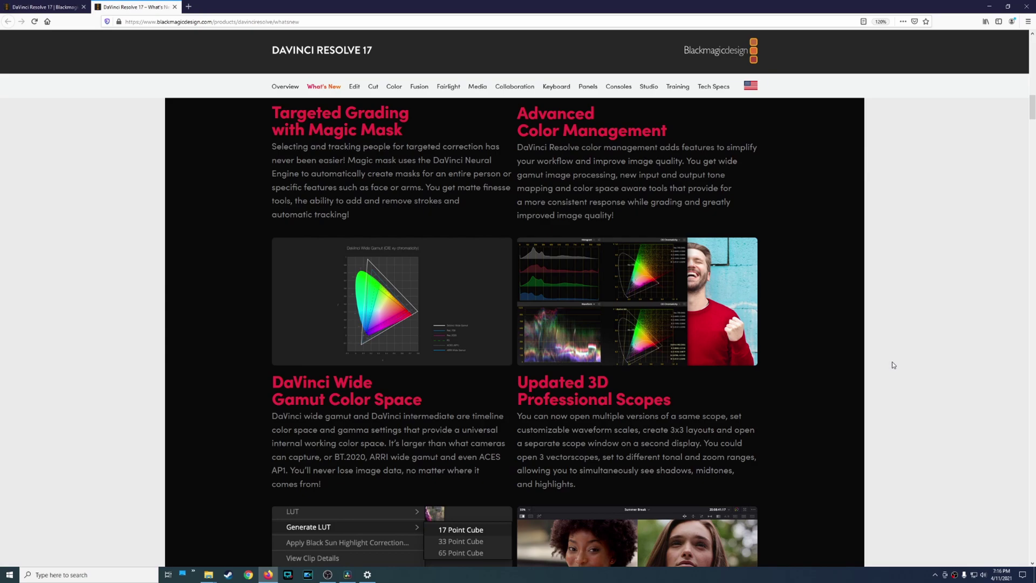
{"action": "scroll", "coordinate": [893, 362], "scroll_direction": "down", "scroll_amount": 2}
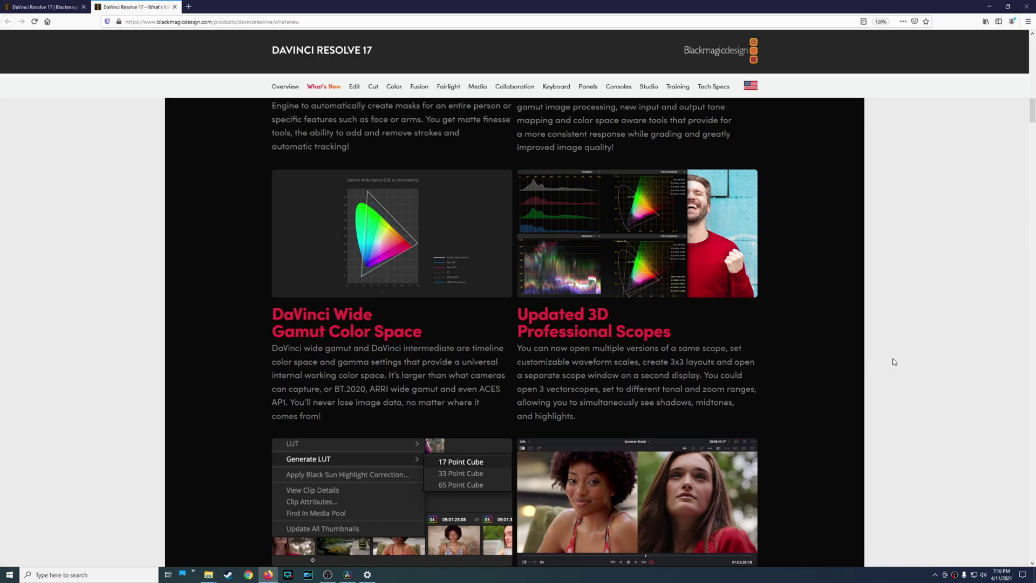
{"action": "scroll", "coordinate": [894, 362], "scroll_direction": "down", "scroll_amount": 3}
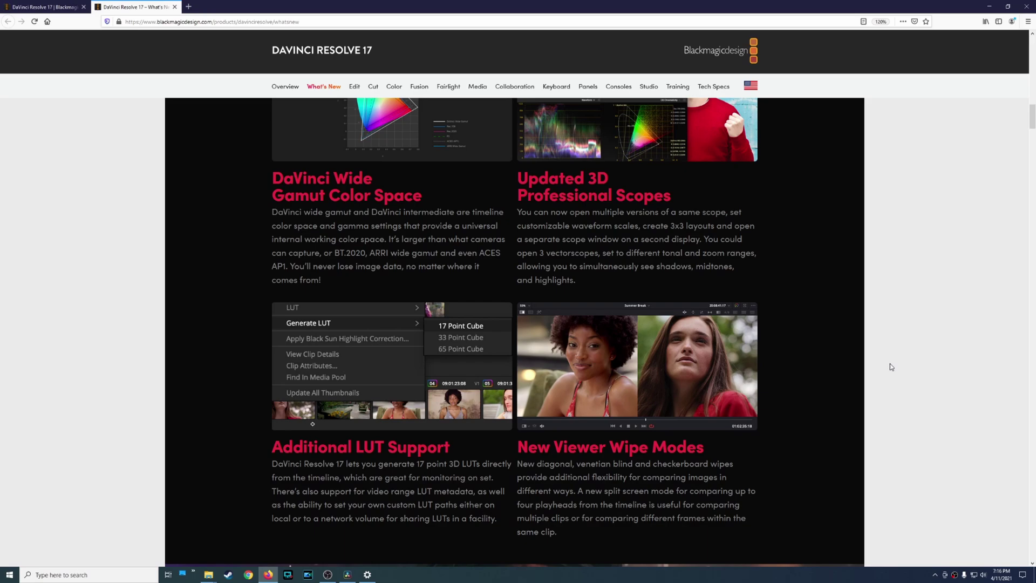
{"action": "scroll", "coordinate": [890, 365], "scroll_direction": "down", "scroll_amount": 4}
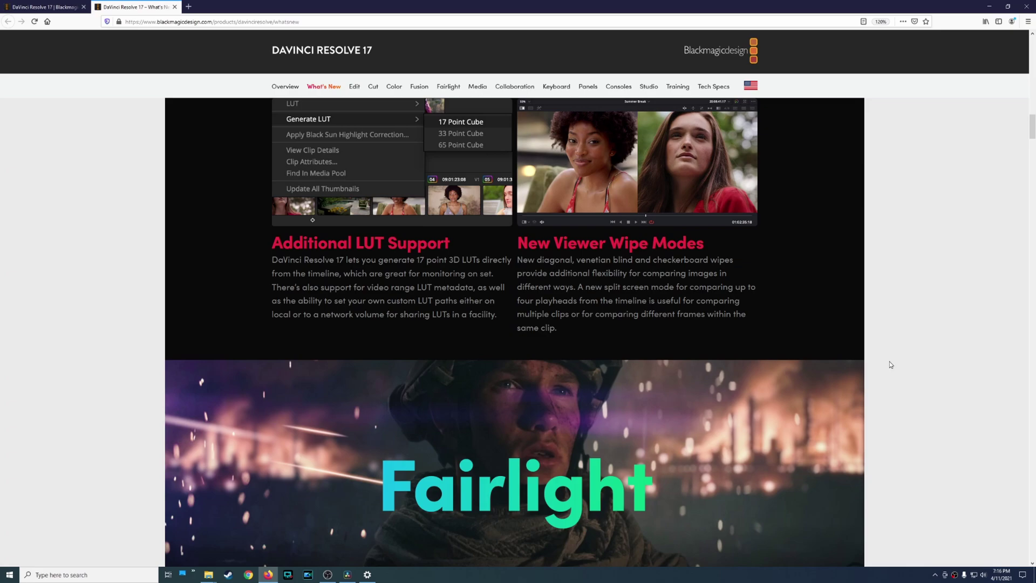
{"action": "scroll", "coordinate": [892, 367], "scroll_direction": "down", "scroll_amount": 3}
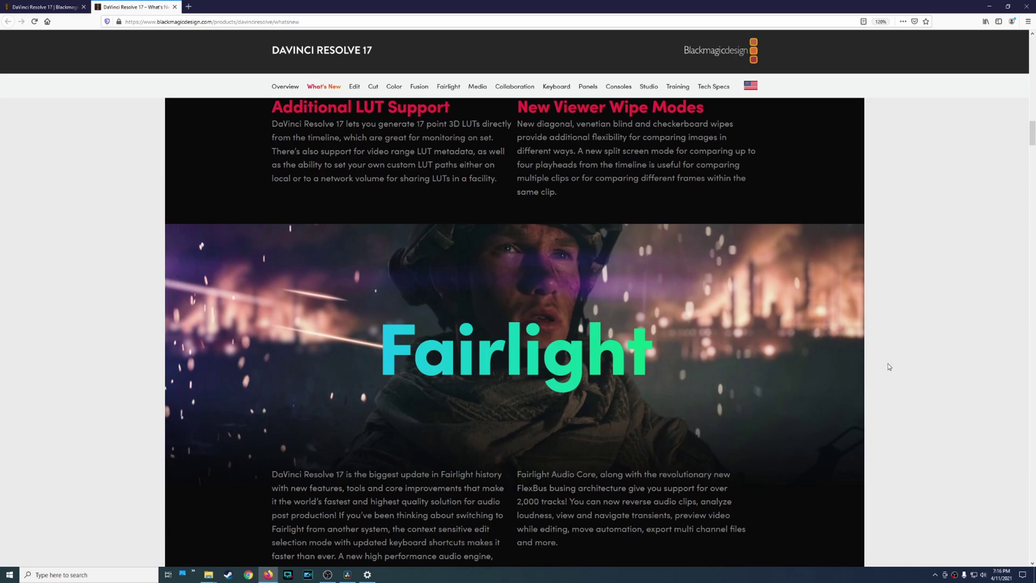
Read through Fairlight features like Automation Follows Edit, Live Video Previews and New Analysis and Metering Options.
{"action": "scroll", "coordinate": [889, 367], "scroll_direction": "down", "scroll_amount": 3}
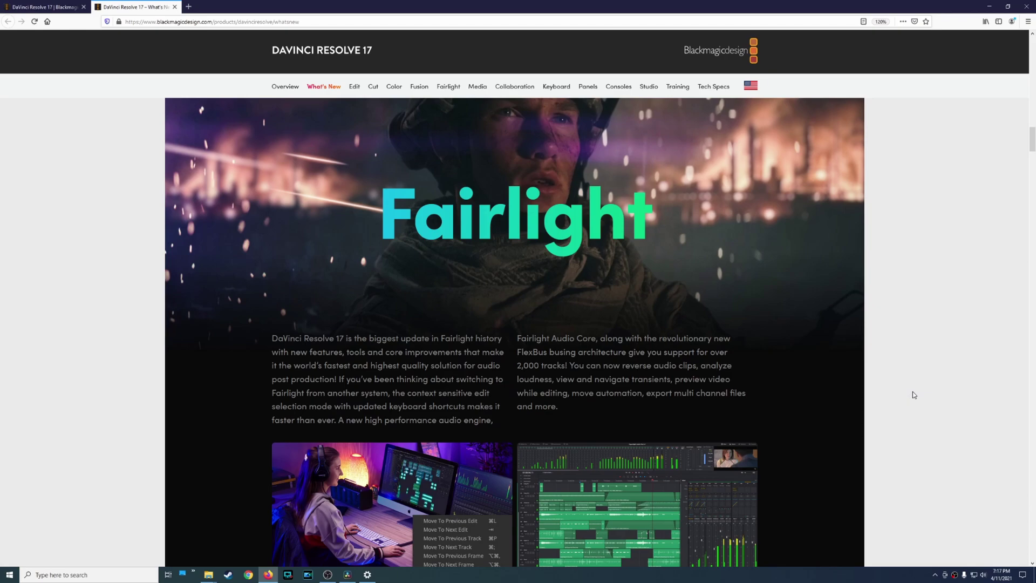
{"action": "scroll", "coordinate": [911, 392], "scroll_direction": "down", "scroll_amount": 2}
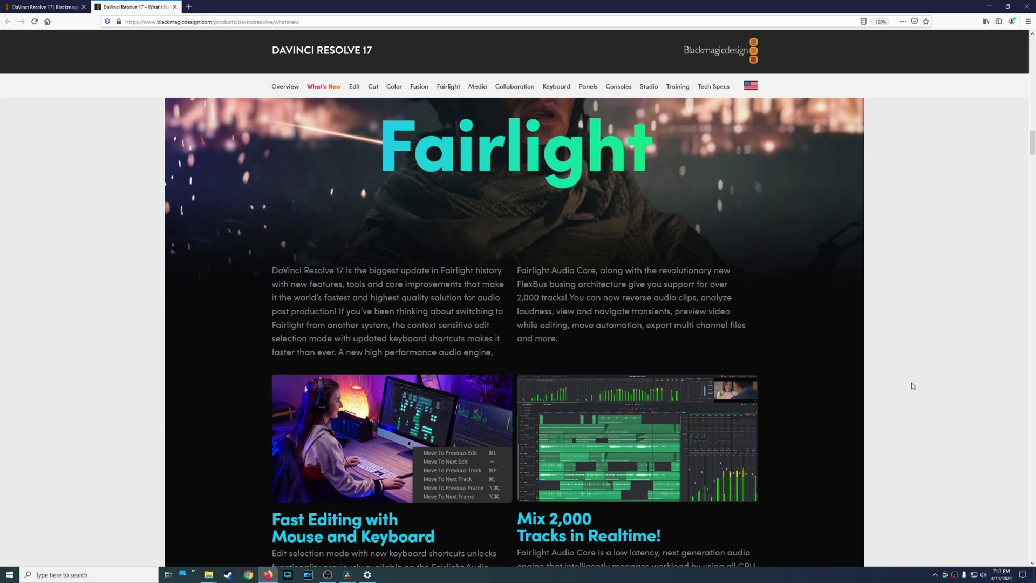
{"action": "scroll", "coordinate": [912, 388], "scroll_direction": "down", "scroll_amount": 4}
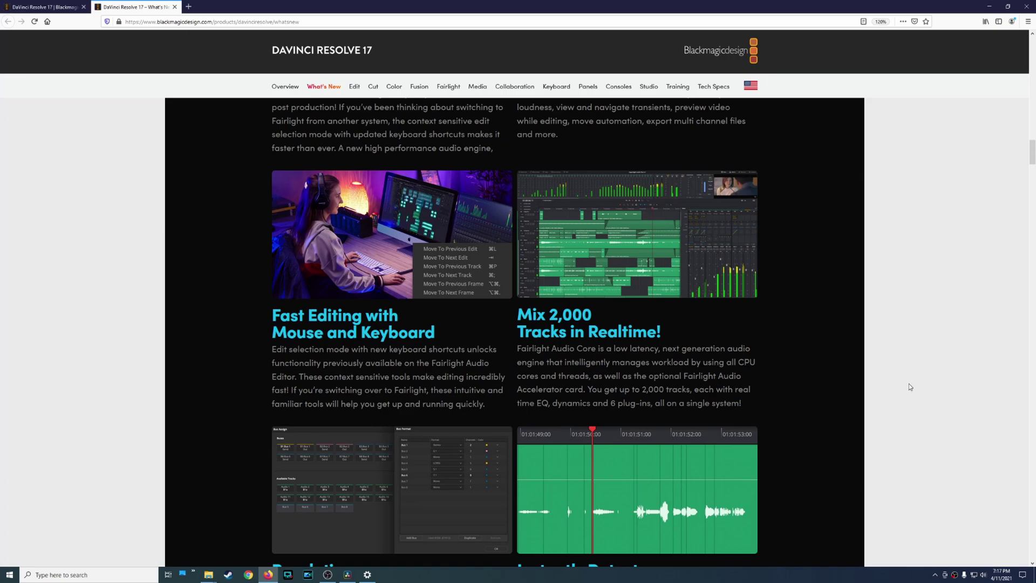
{"action": "scroll", "coordinate": [911, 386], "scroll_direction": "down", "scroll_amount": 3}
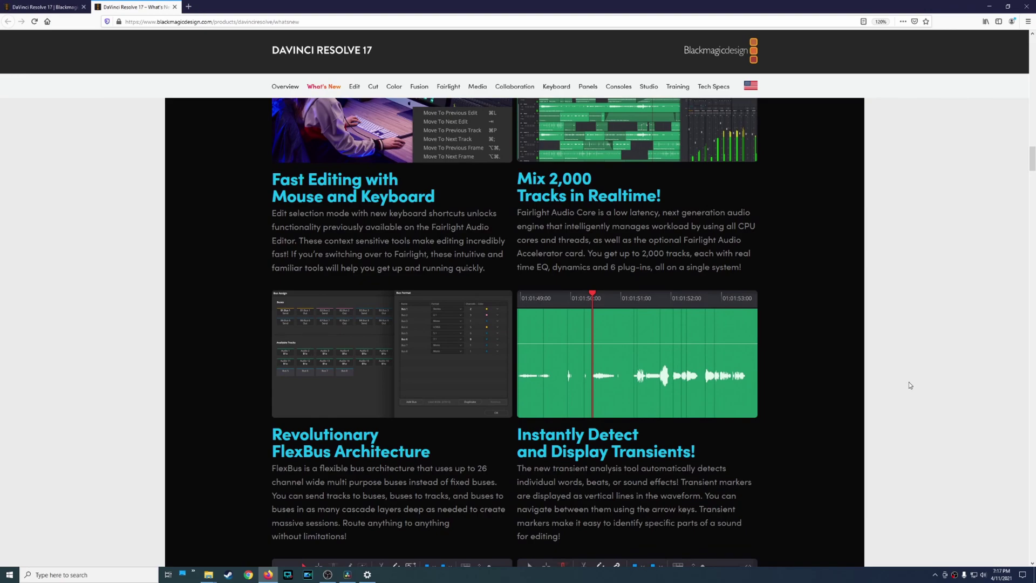
{"action": "scroll", "coordinate": [911, 385], "scroll_direction": "down", "scroll_amount": 1}
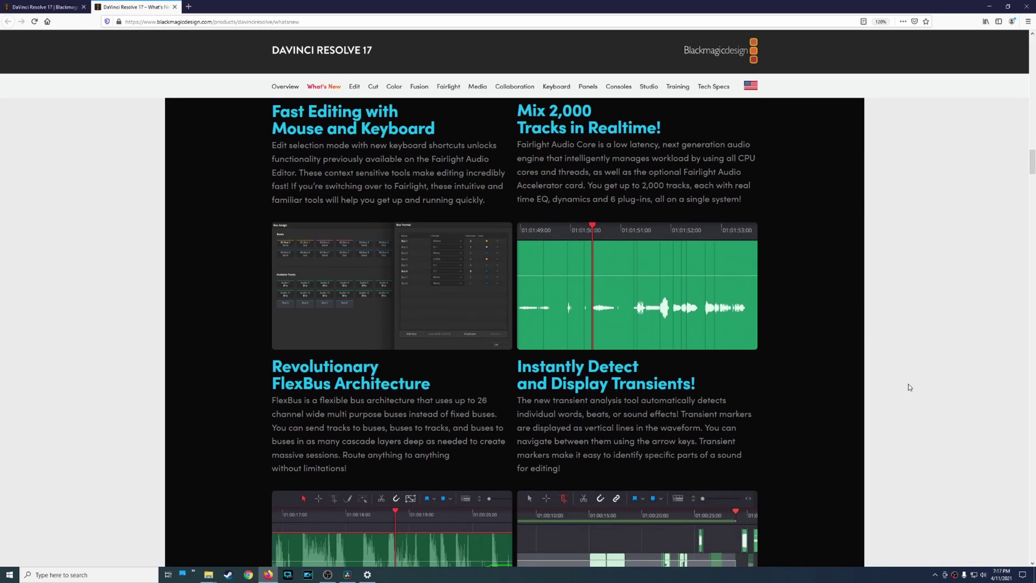
{"action": "scroll", "coordinate": [909, 388], "scroll_direction": "down", "scroll_amount": 1}
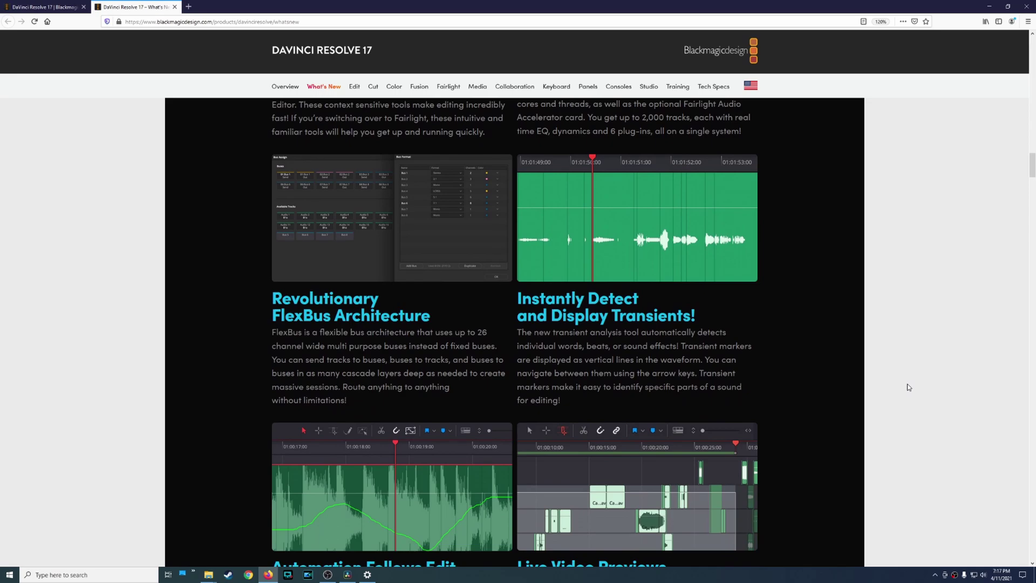
{"action": "scroll", "coordinate": [909, 387], "scroll_direction": "down", "scroll_amount": 2}
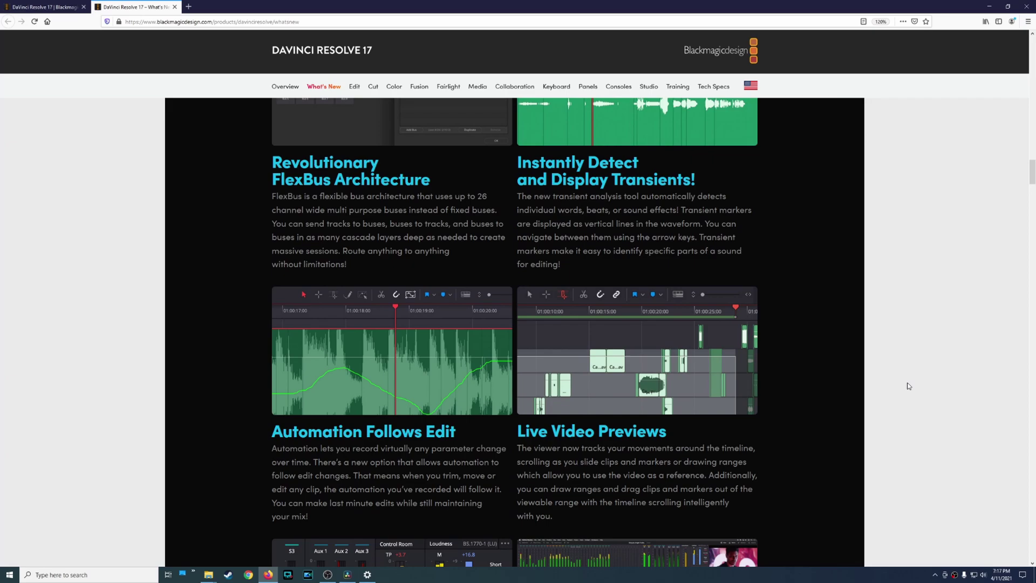
{"action": "scroll", "coordinate": [909, 385], "scroll_direction": "down", "scroll_amount": 2}
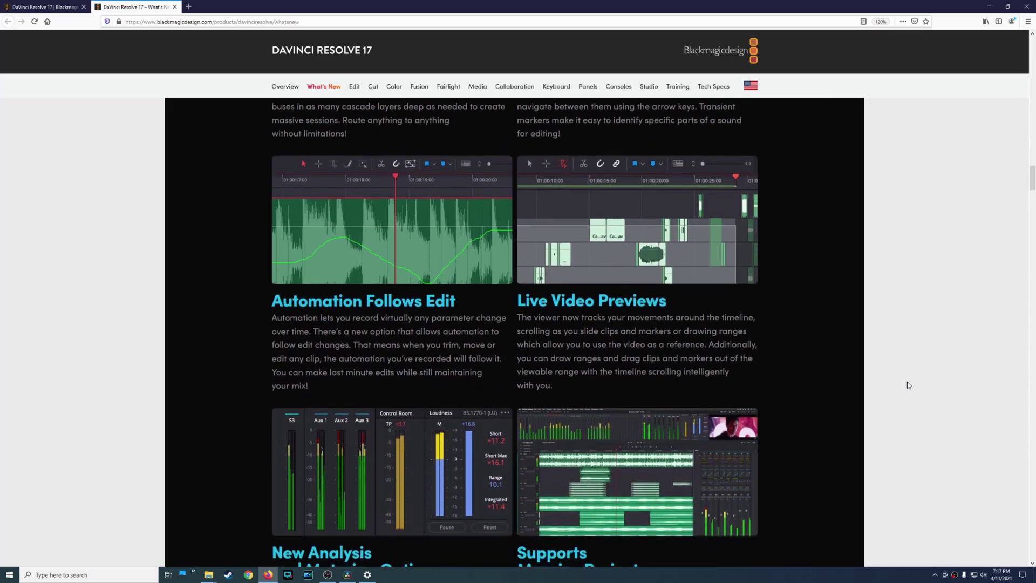
Scroll down to the purple Cut banner and its feature description.
{"action": "scroll", "coordinate": [909, 385], "scroll_direction": "down", "scroll_amount": 4}
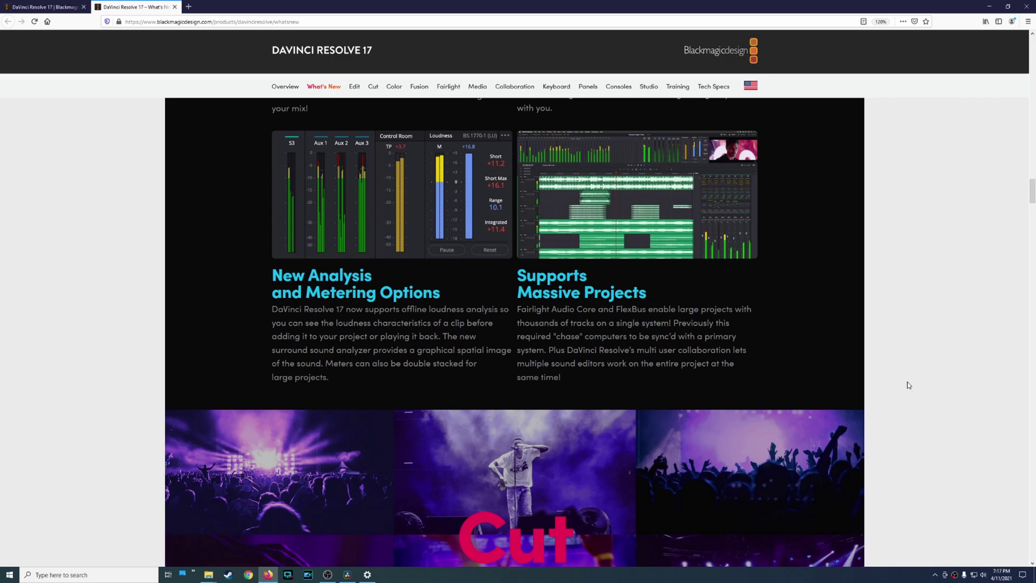
{"action": "scroll", "coordinate": [909, 385], "scroll_direction": "down", "scroll_amount": 1}
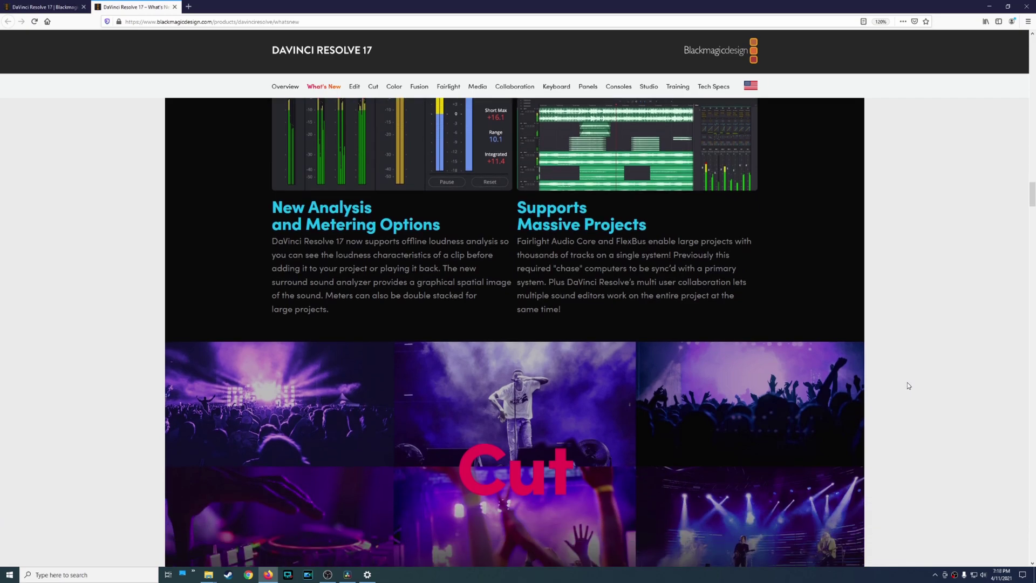
{"action": "scroll", "coordinate": [909, 386], "scroll_direction": "down", "scroll_amount": 1}
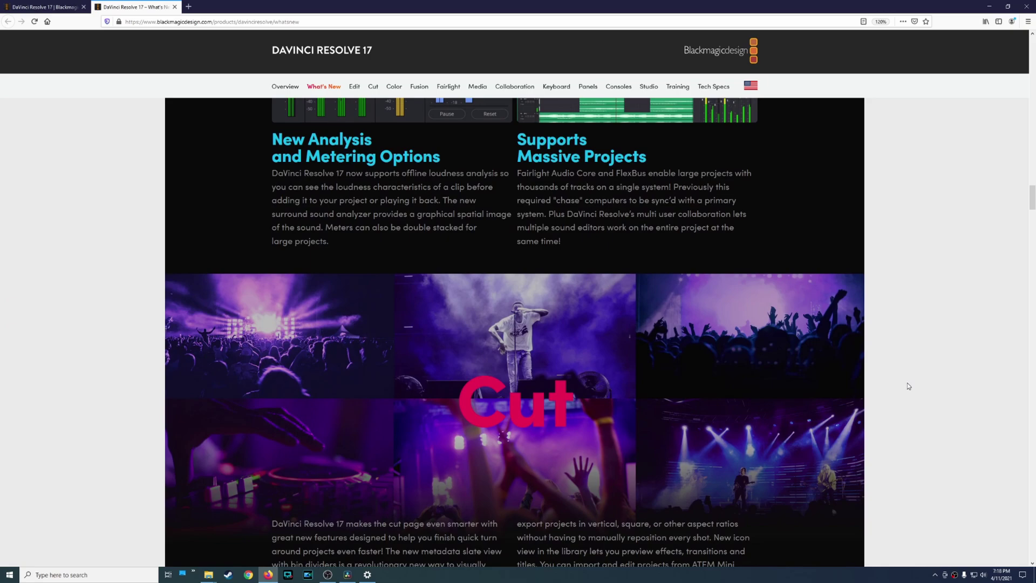
{"action": "scroll", "coordinate": [908, 384], "scroll_direction": "down", "scroll_amount": 1}
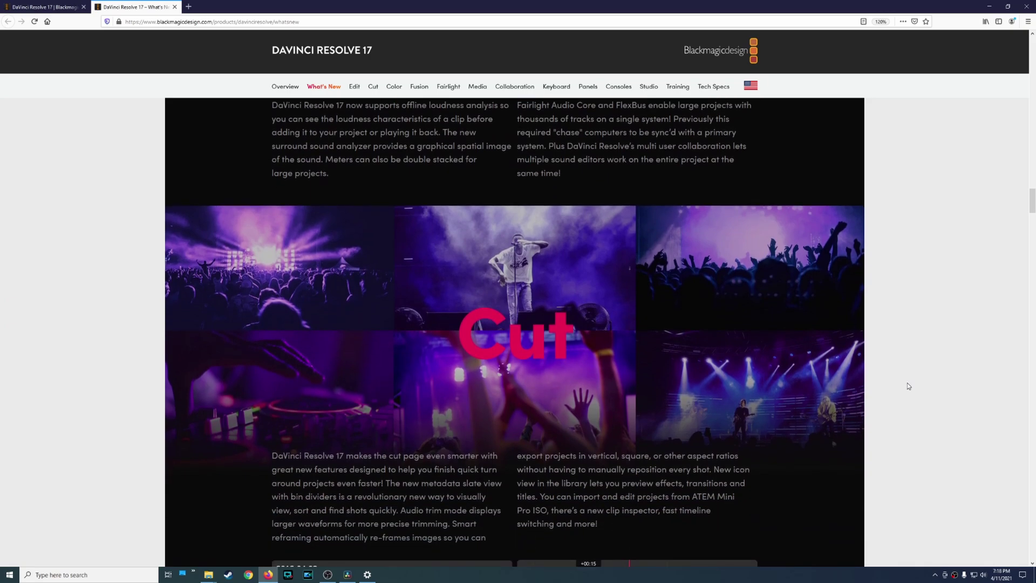
{"action": "scroll", "coordinate": [908, 385], "scroll_direction": "down", "scroll_amount": 1}
{"action": "scroll", "coordinate": [908, 385], "scroll_direction": "down", "scroll_amount": 2}
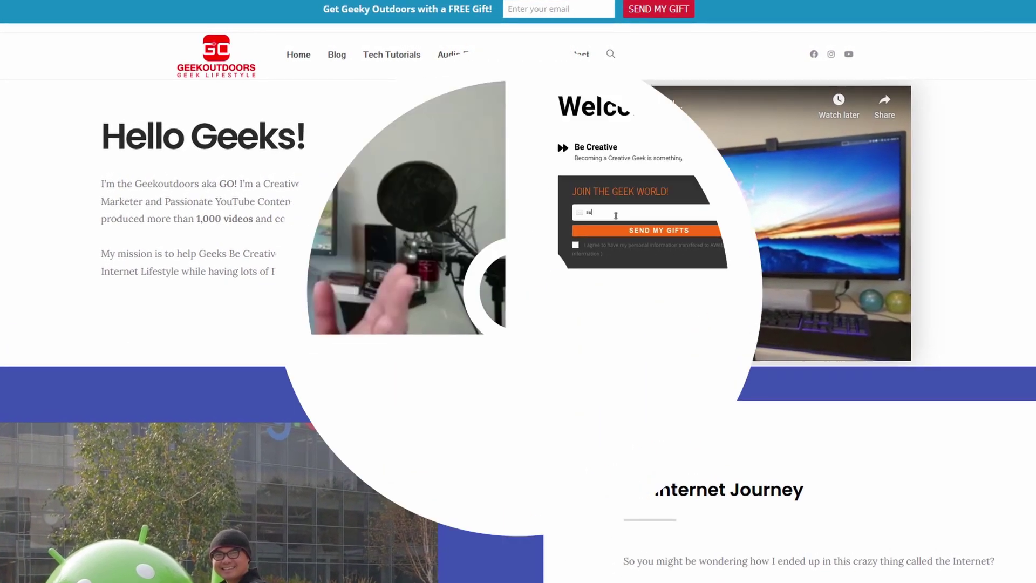
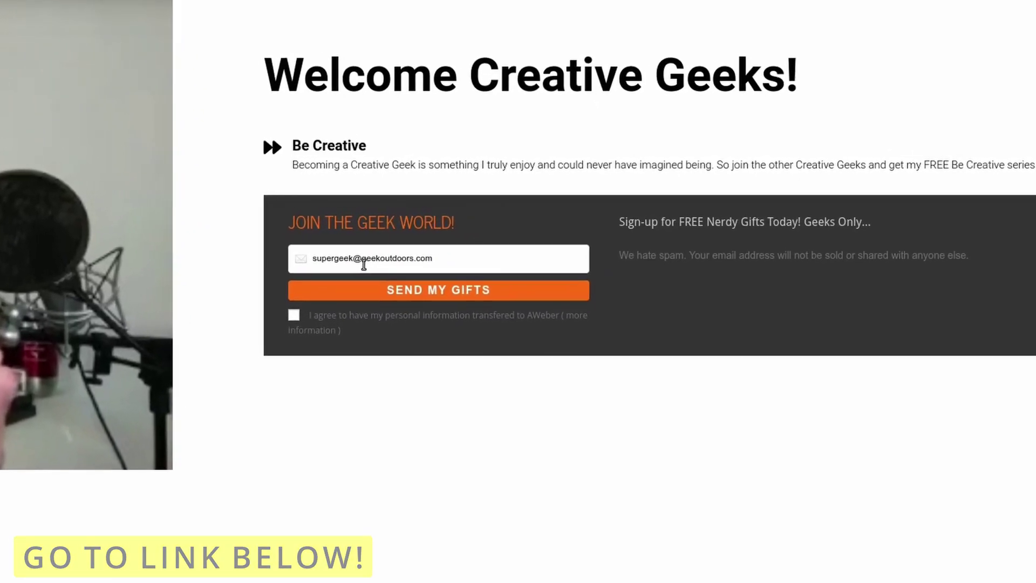